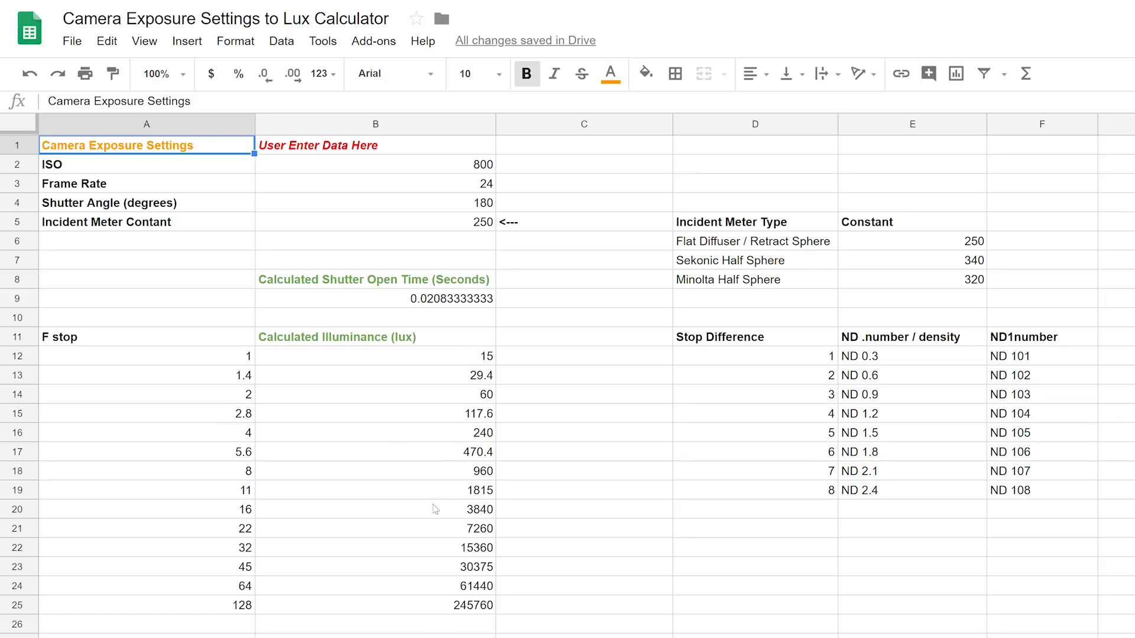
pyautogui.click(296, 151)
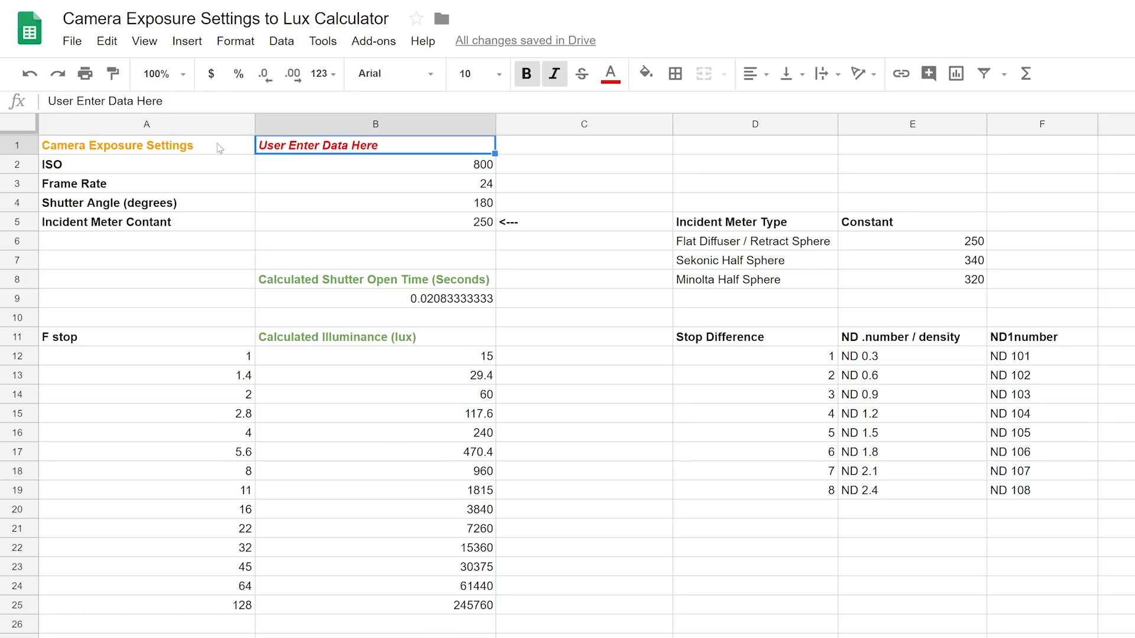
pyautogui.click(218, 148)
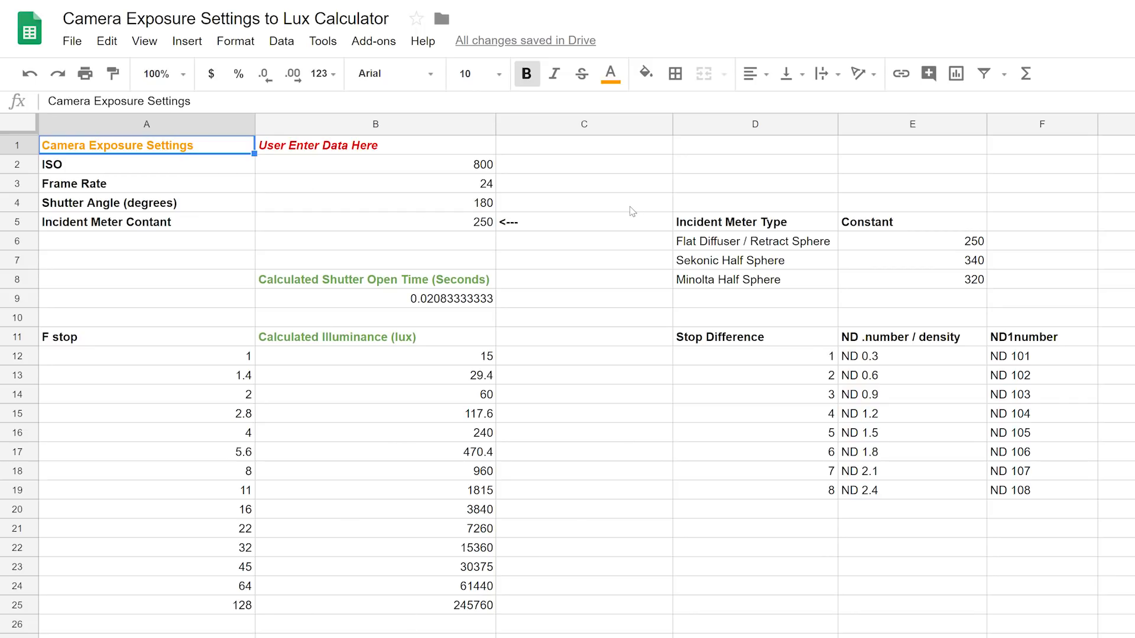
pyautogui.click(299, 150)
pyautogui.click(239, 153)
pyautogui.click(215, 169)
pyautogui.click(212, 187)
pyautogui.click(219, 207)
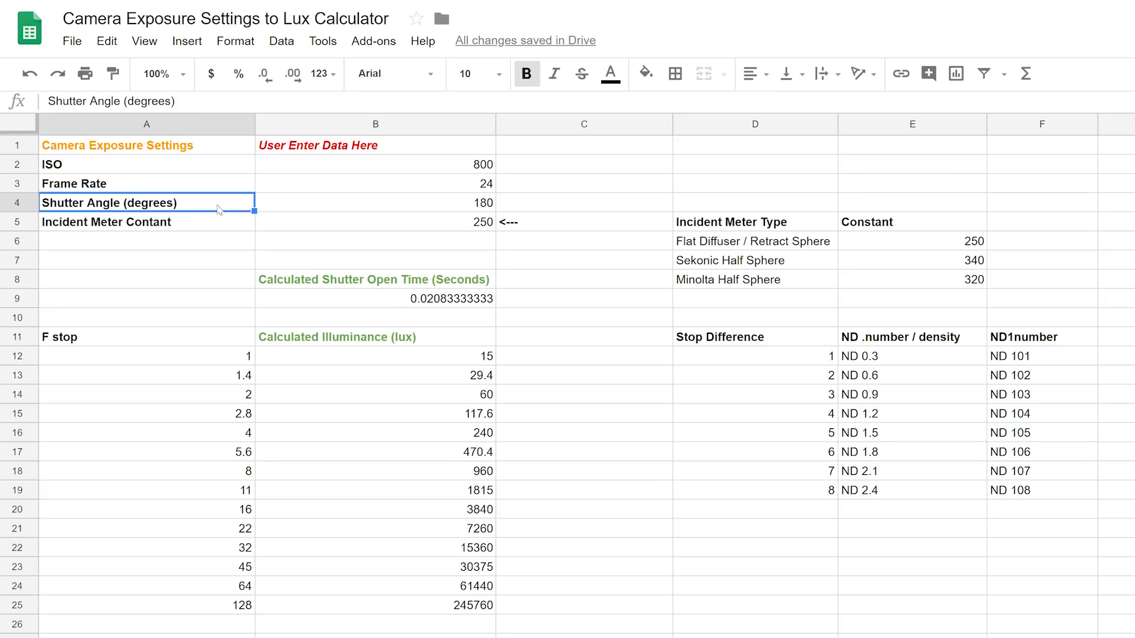
pyautogui.click(215, 226)
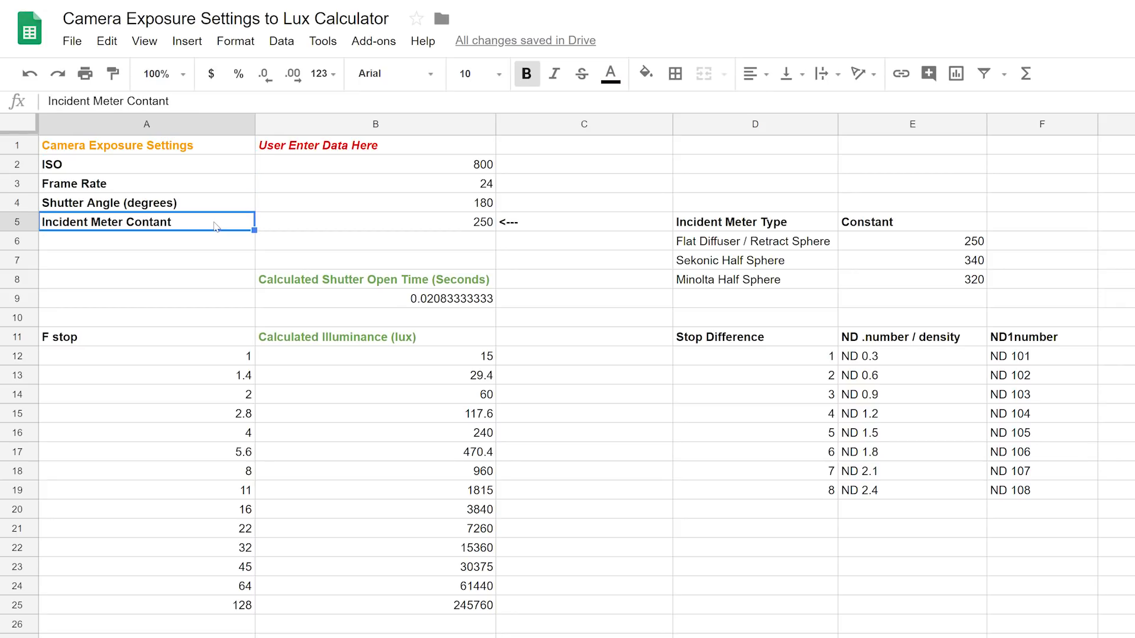
pyautogui.click(403, 166)
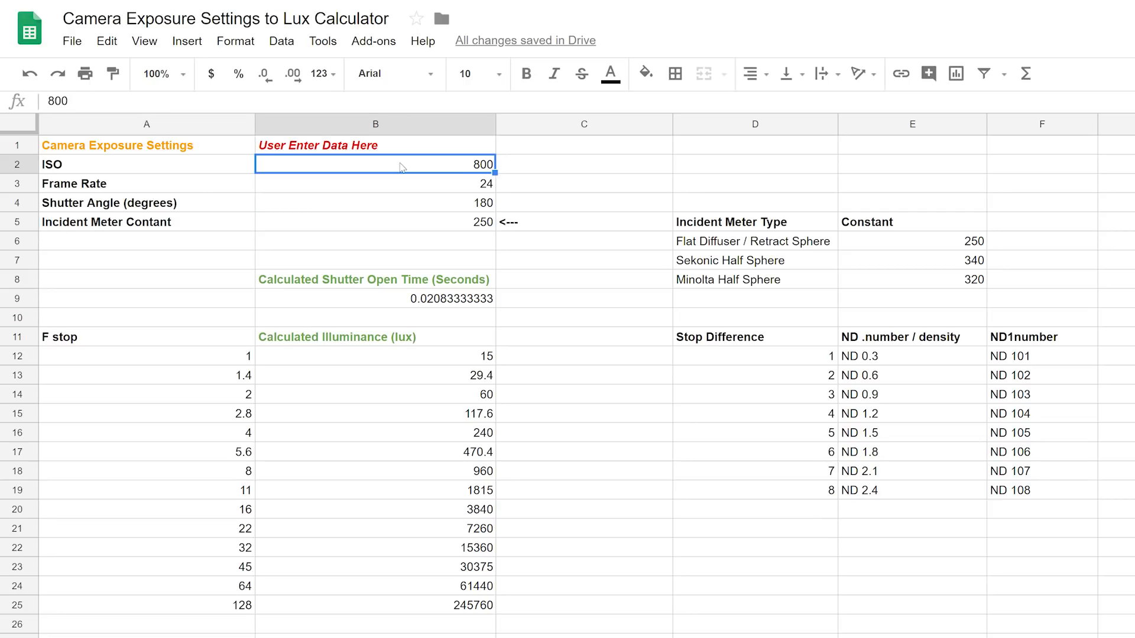
pyautogui.click(472, 188)
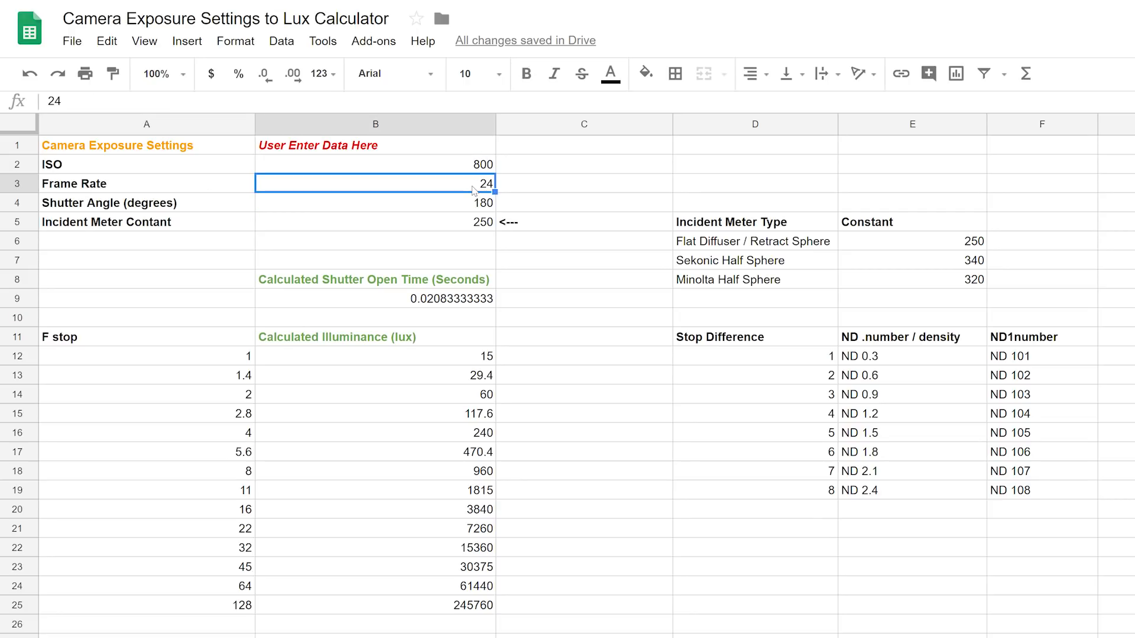
pyautogui.click(476, 208)
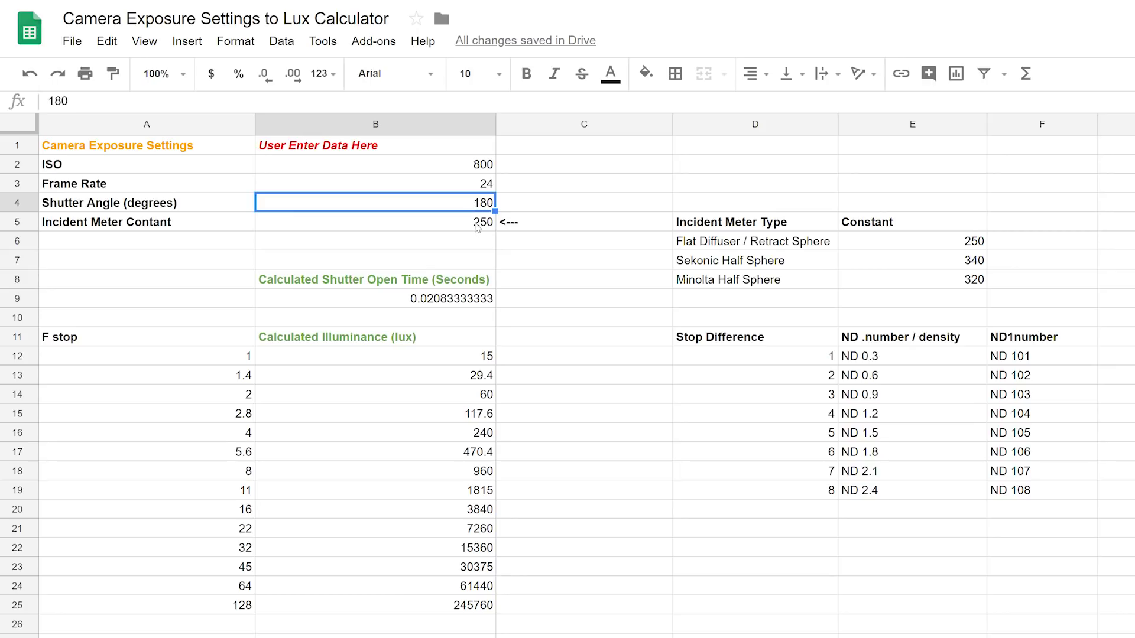
pyautogui.click(478, 227)
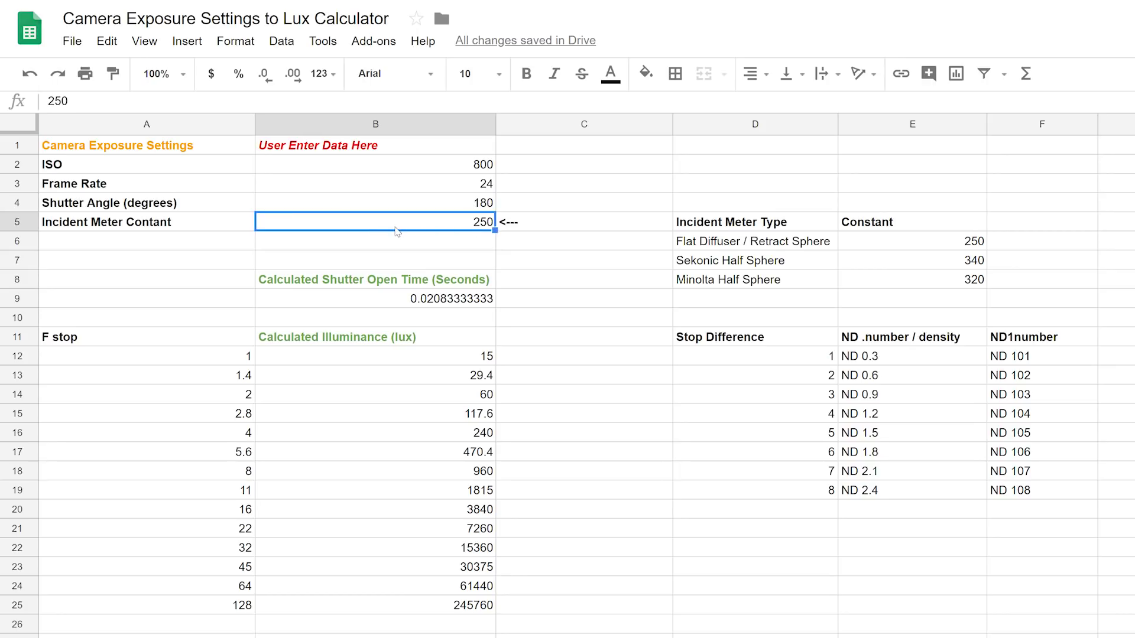
pyautogui.click(917, 243)
pyautogui.click(935, 271)
pyautogui.click(935, 285)
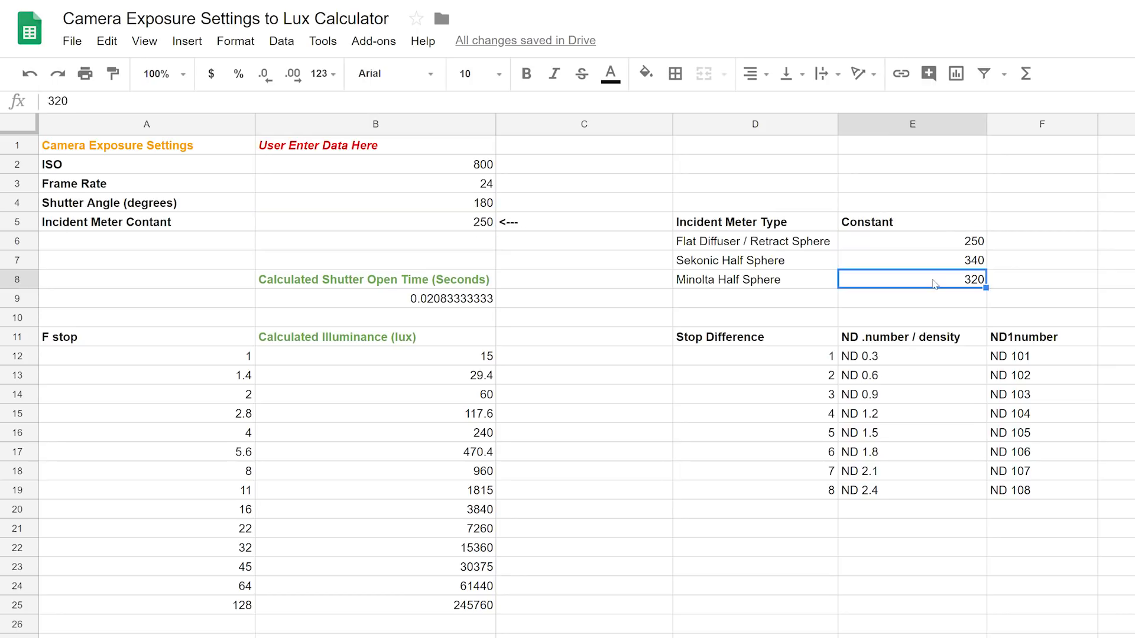
pyautogui.click(771, 246)
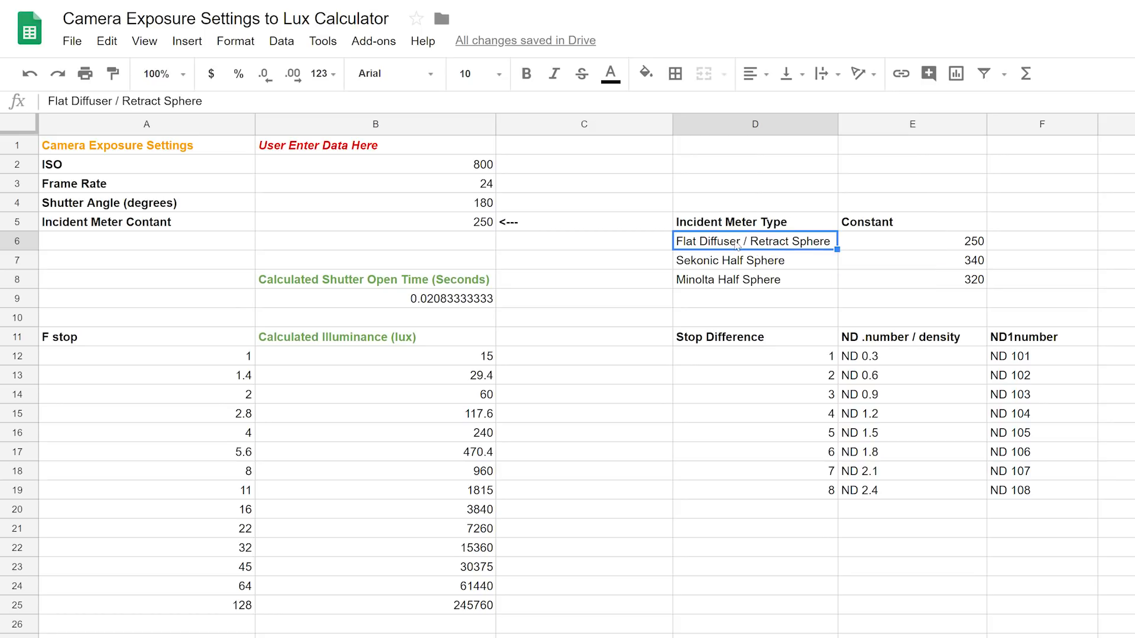
pyautogui.click(954, 245)
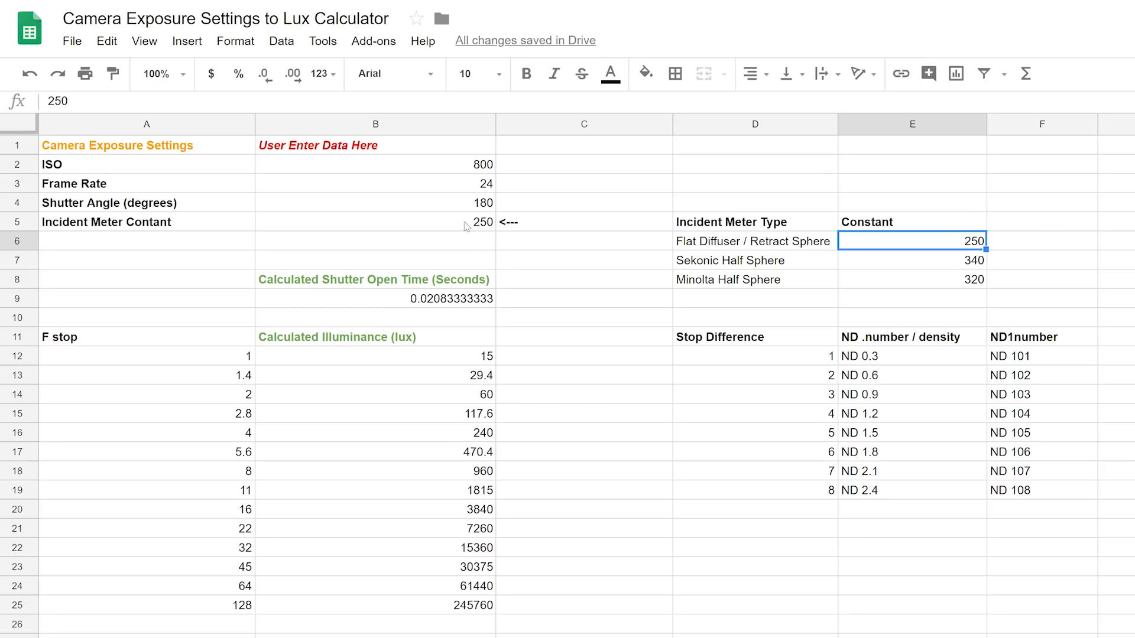
pyautogui.click(778, 260)
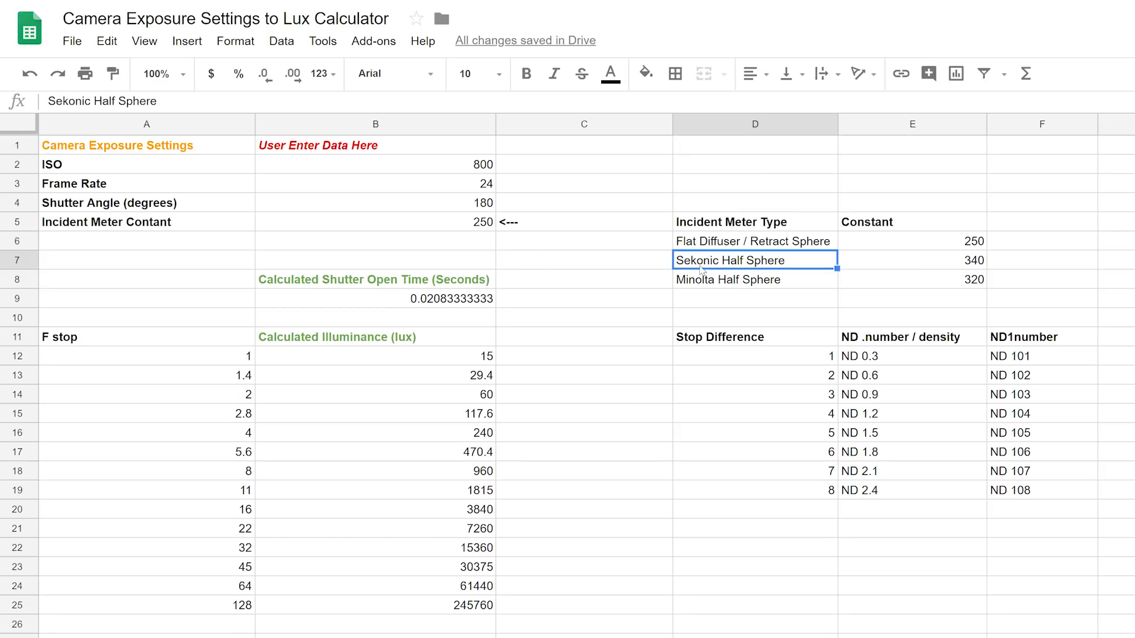
pyautogui.click(952, 265)
pyautogui.click(770, 287)
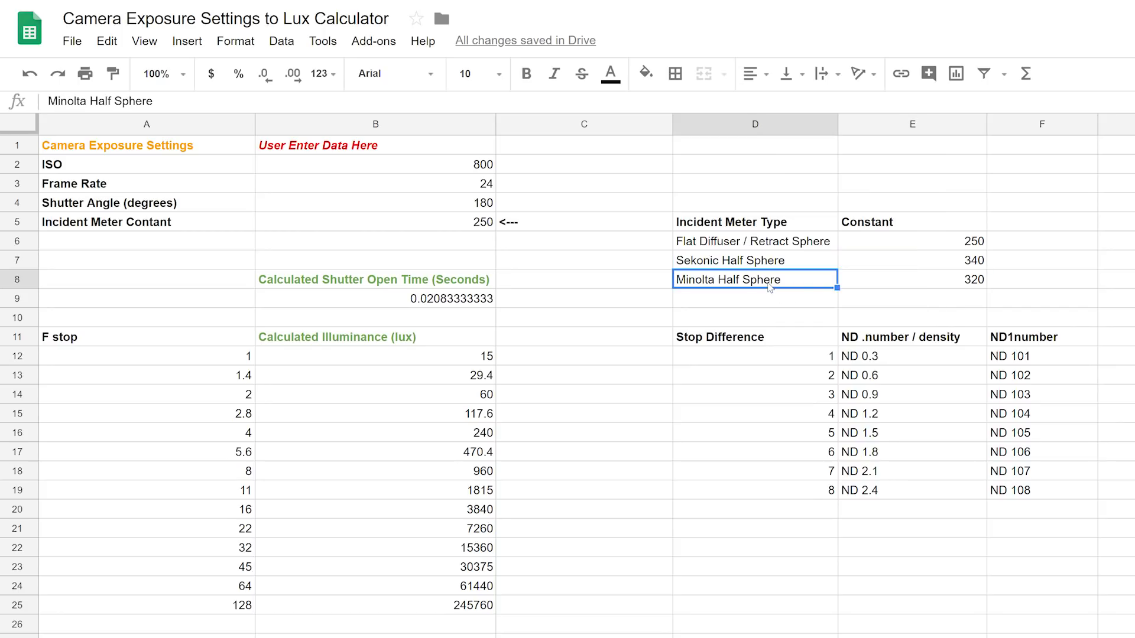
pyautogui.click(964, 288)
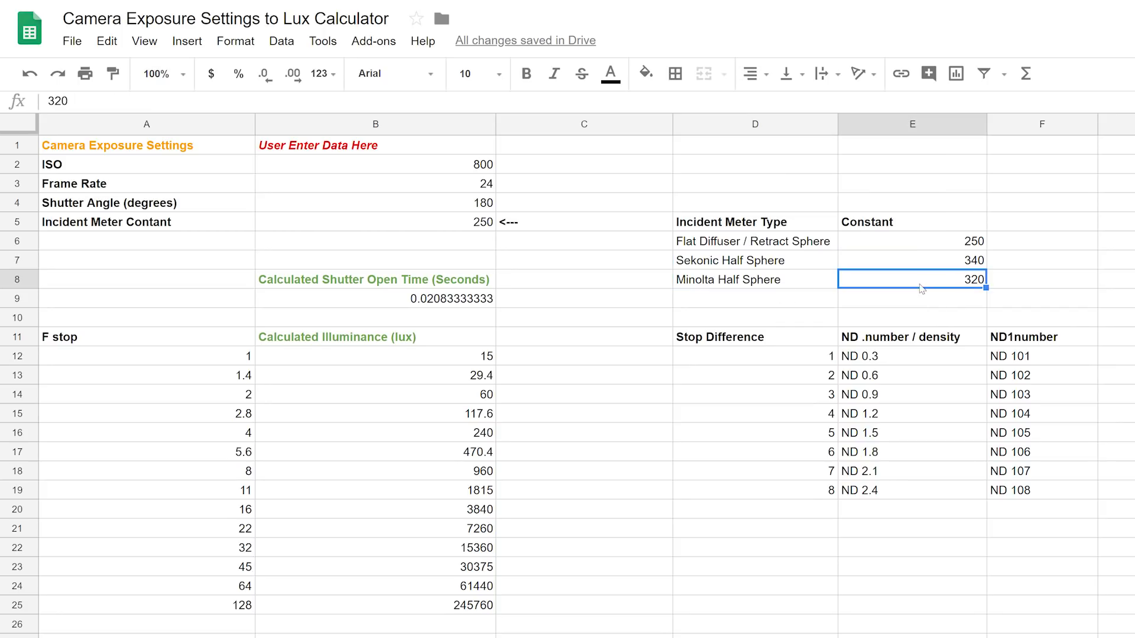
pyautogui.moveTo(805, 261); pyautogui.dragTo(802, 285)
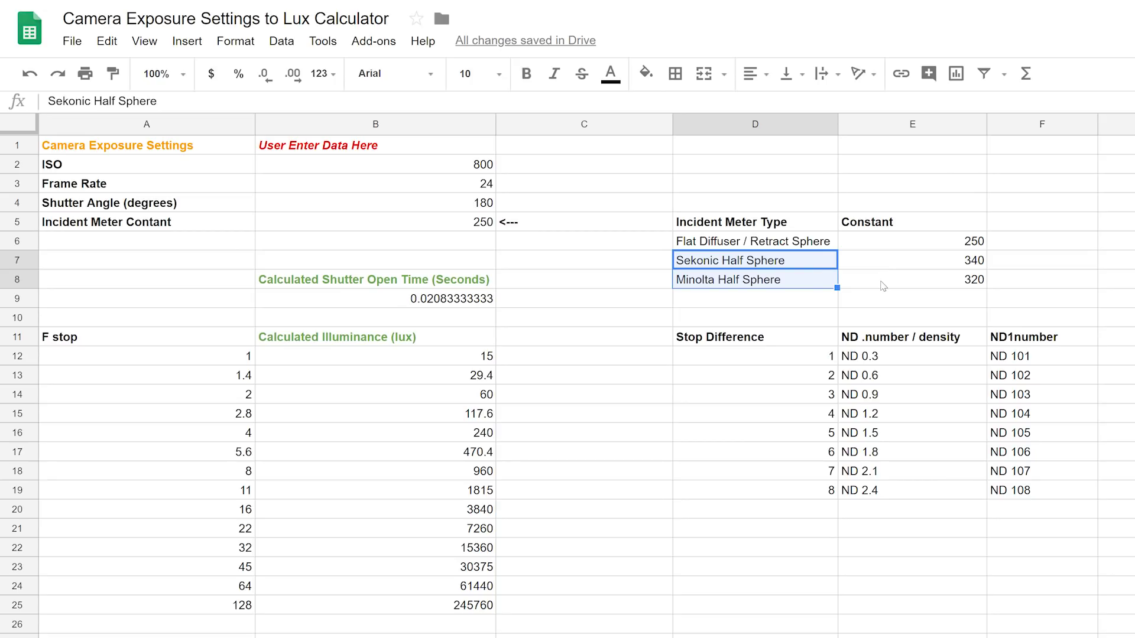
pyautogui.click(861, 246)
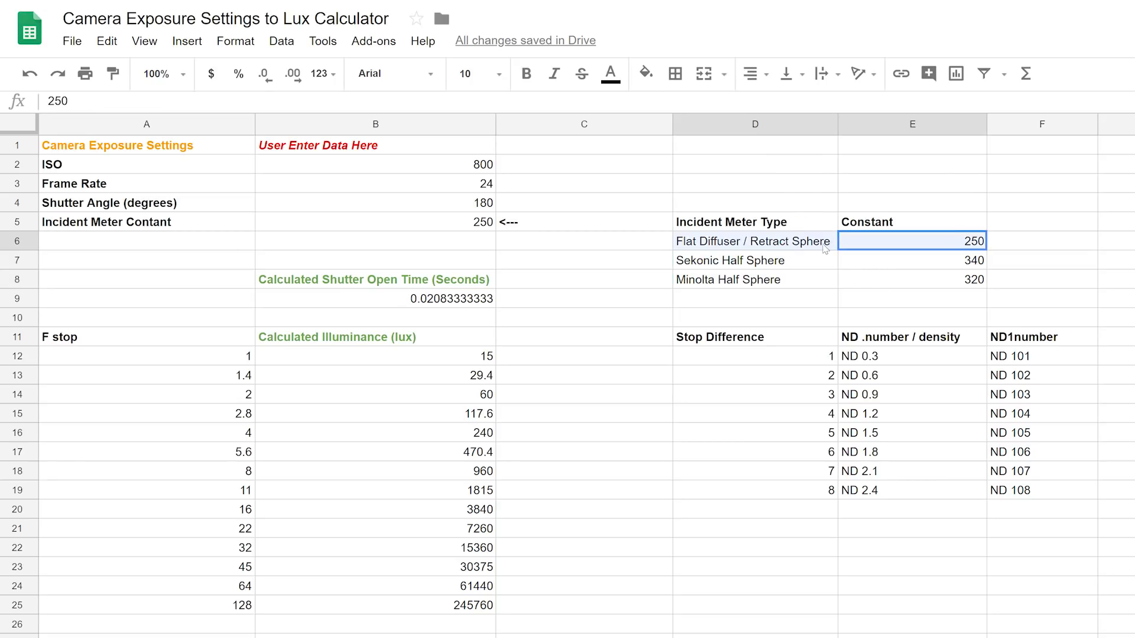
pyautogui.click(790, 248)
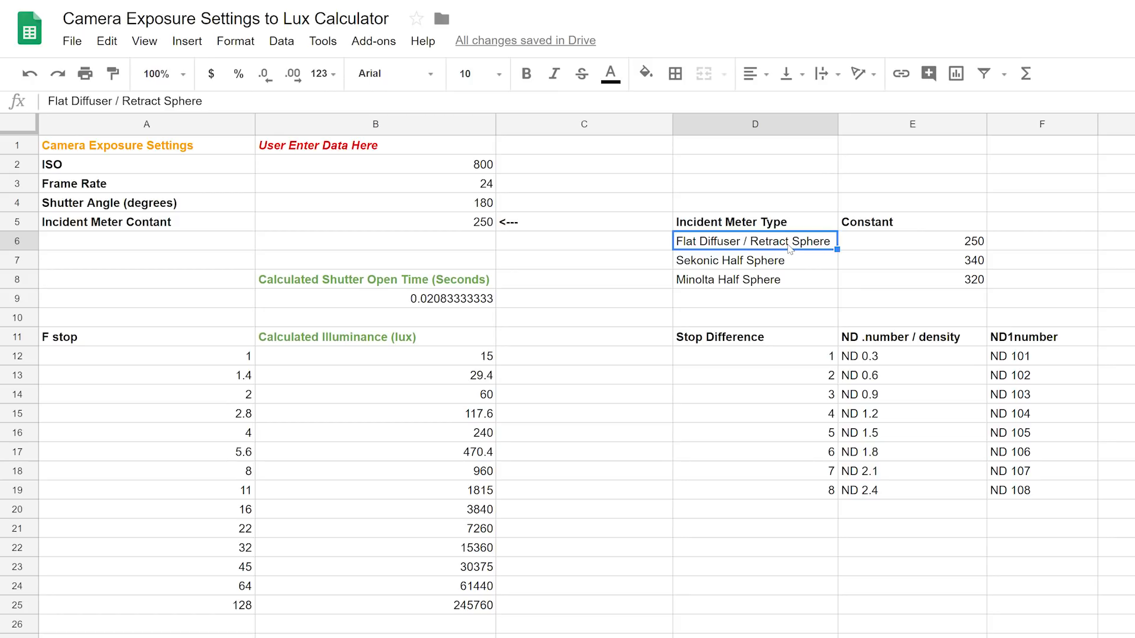
pyautogui.click(873, 244)
pyautogui.click(804, 251)
pyautogui.click(851, 253)
pyautogui.click(802, 251)
pyautogui.click(476, 223)
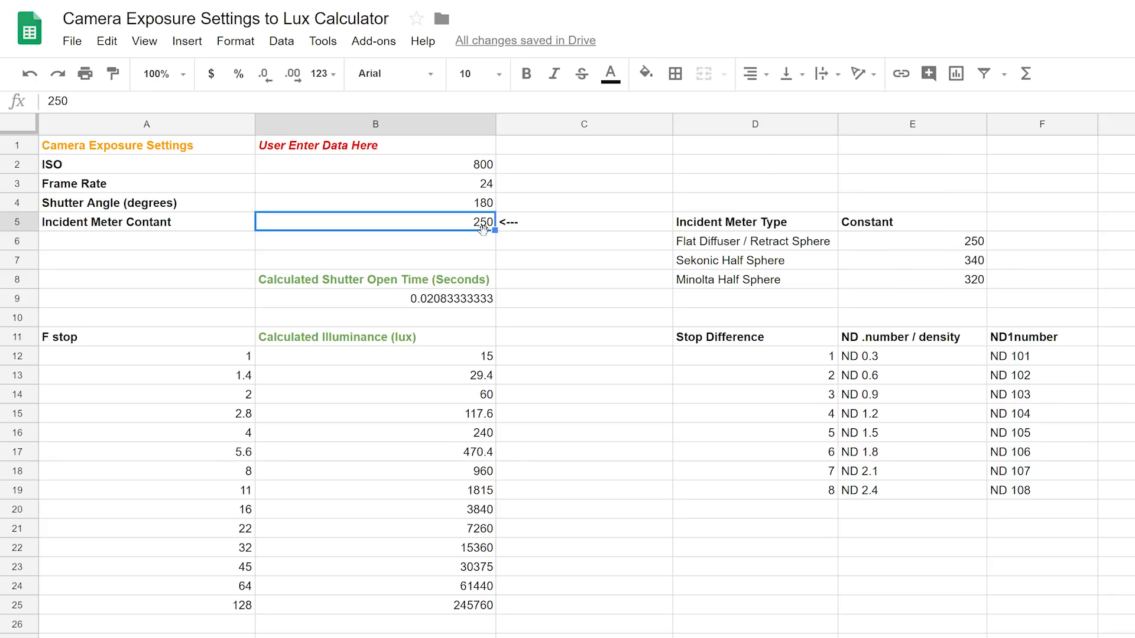
pyautogui.click(480, 208)
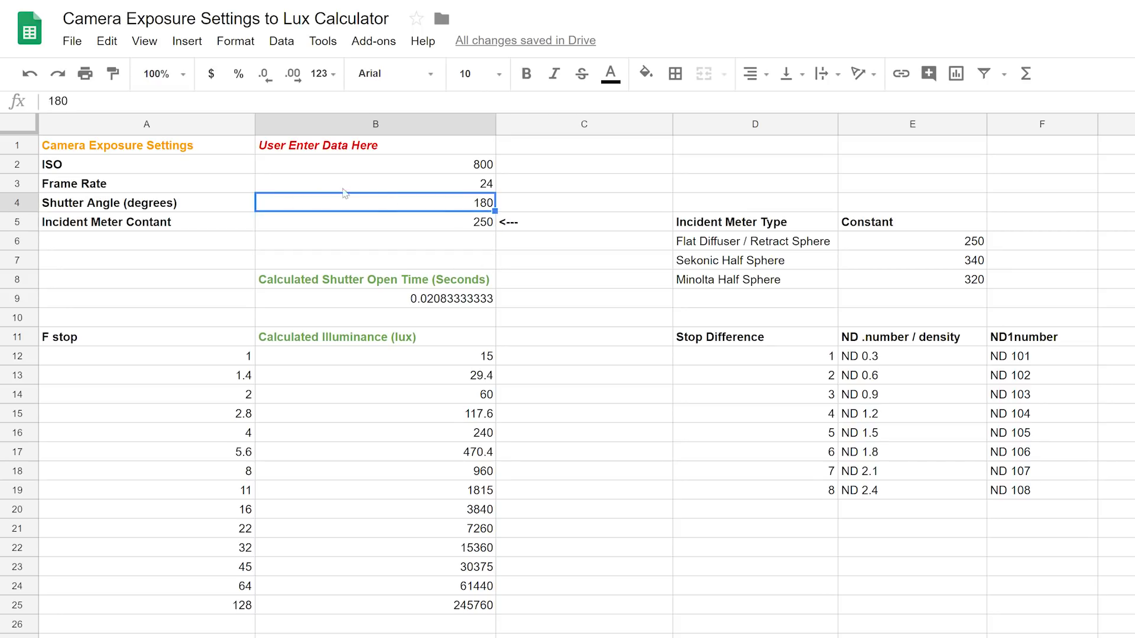
pyautogui.click(363, 186)
pyautogui.click(373, 206)
pyautogui.click(428, 304)
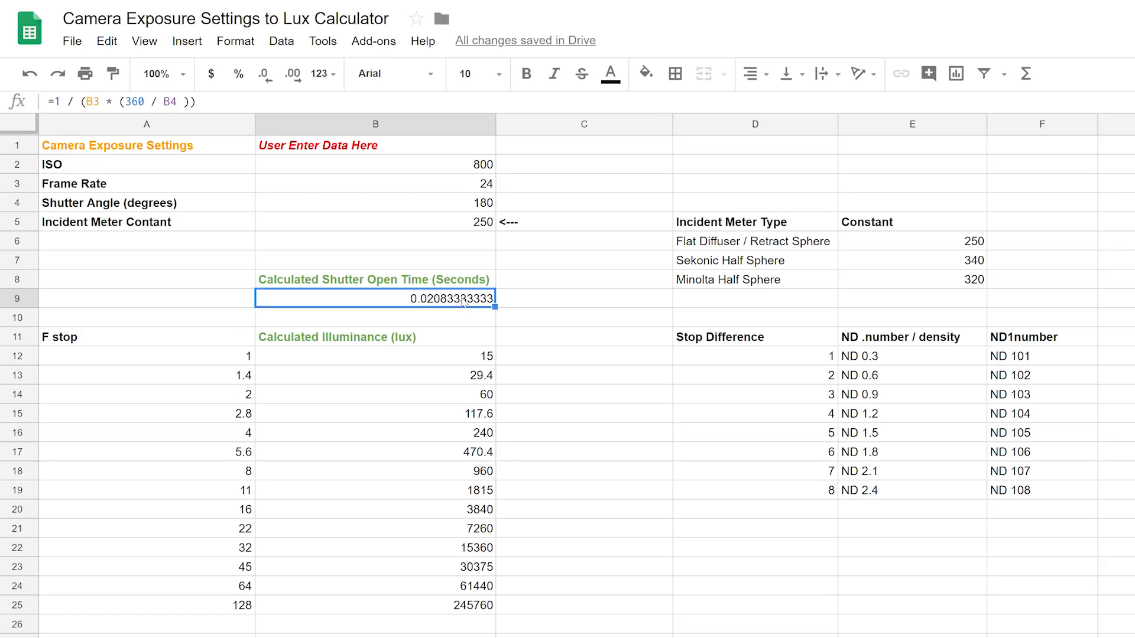
pyautogui.click(170, 185)
pyautogui.click(217, 207)
pyautogui.click(222, 186)
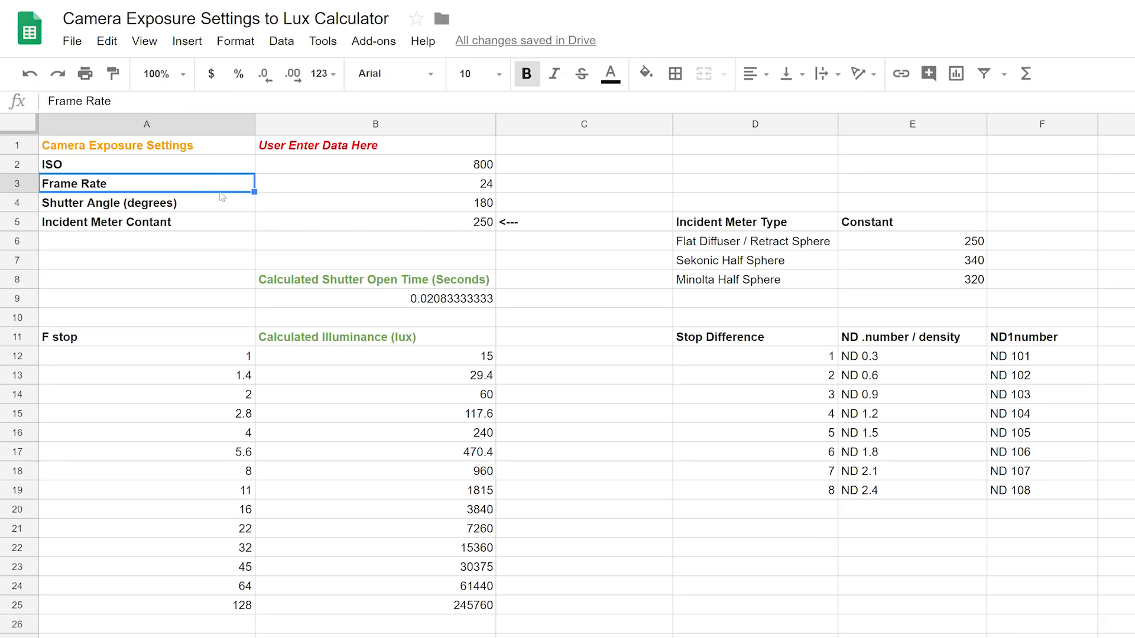
pyautogui.click(220, 203)
pyautogui.click(222, 187)
pyautogui.click(224, 204)
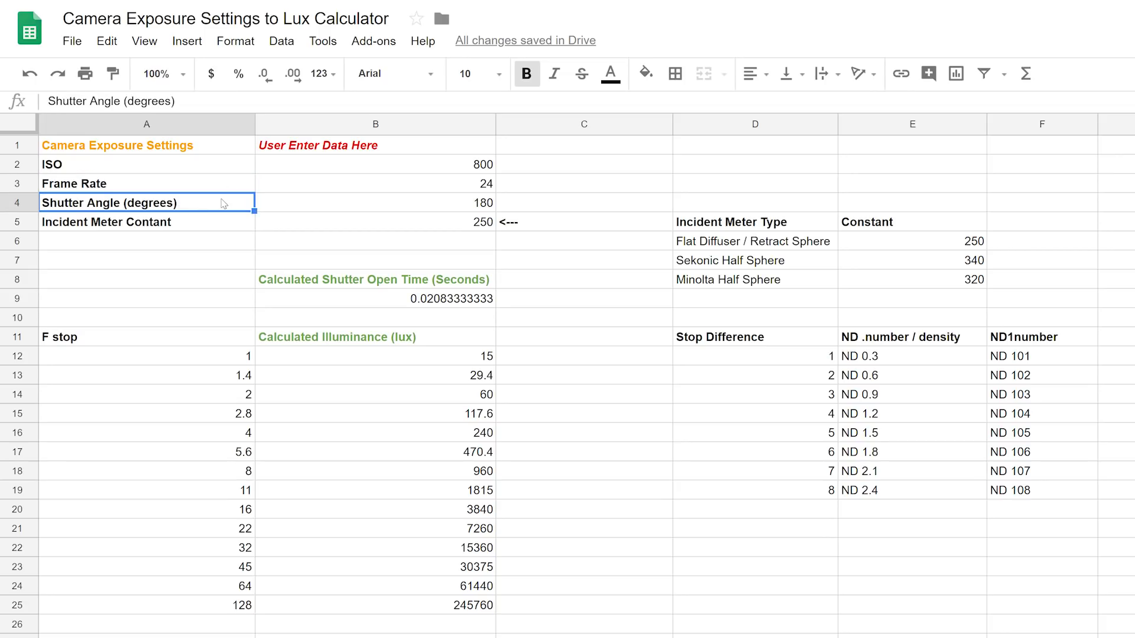
pyautogui.click(230, 187)
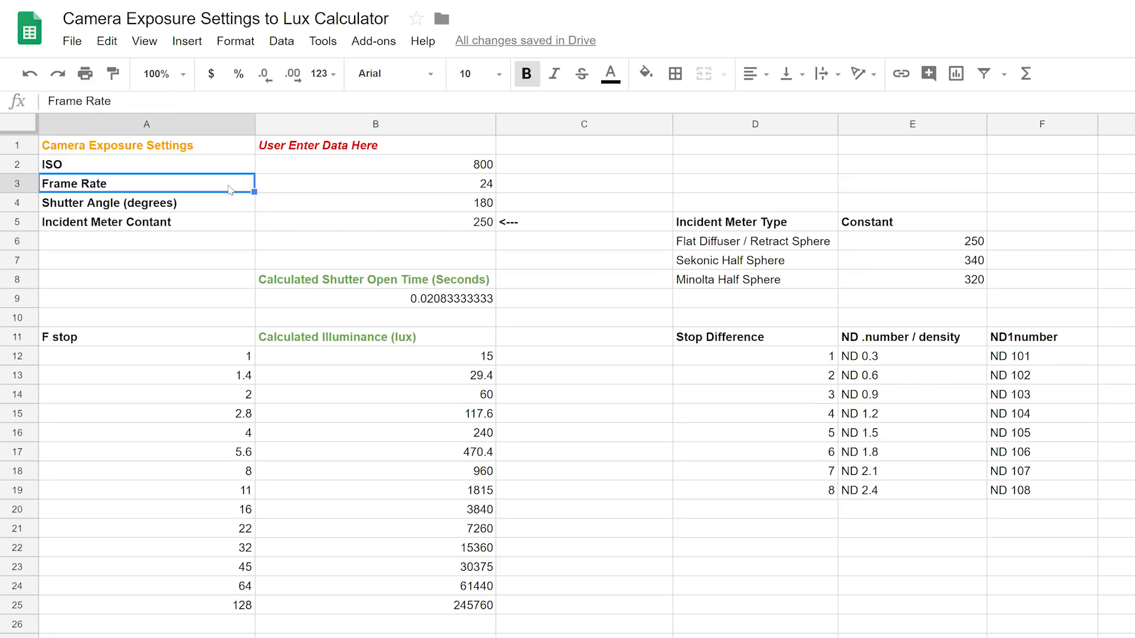
pyautogui.click(232, 206)
pyautogui.click(235, 194)
pyautogui.click(236, 204)
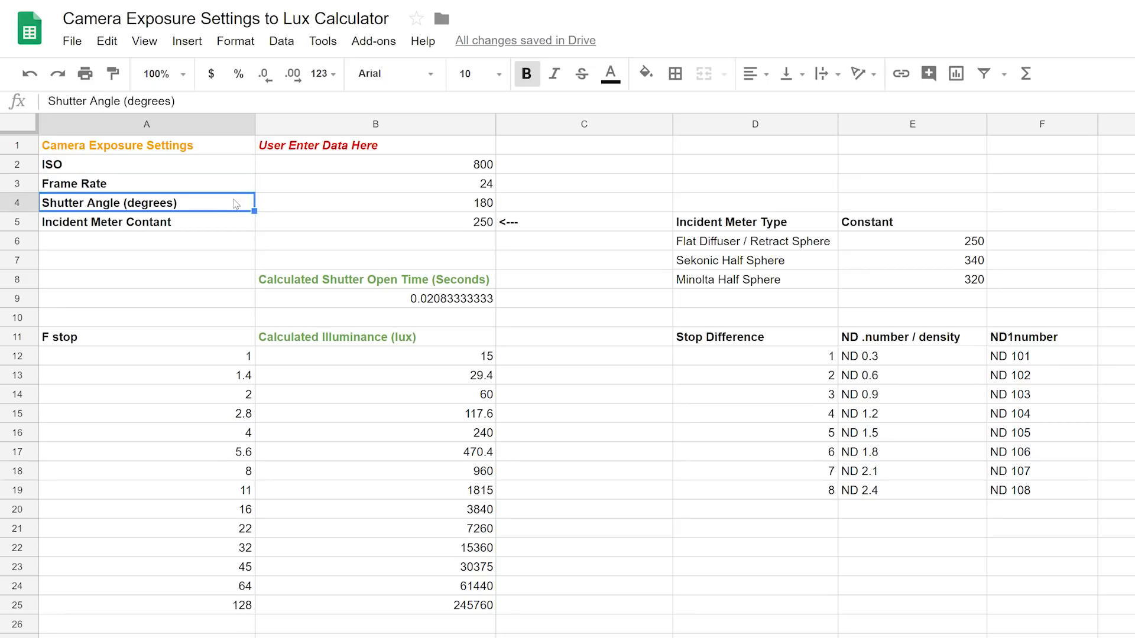
pyautogui.click(238, 186)
pyautogui.click(239, 208)
pyautogui.click(236, 186)
pyautogui.click(240, 204)
pyautogui.click(394, 304)
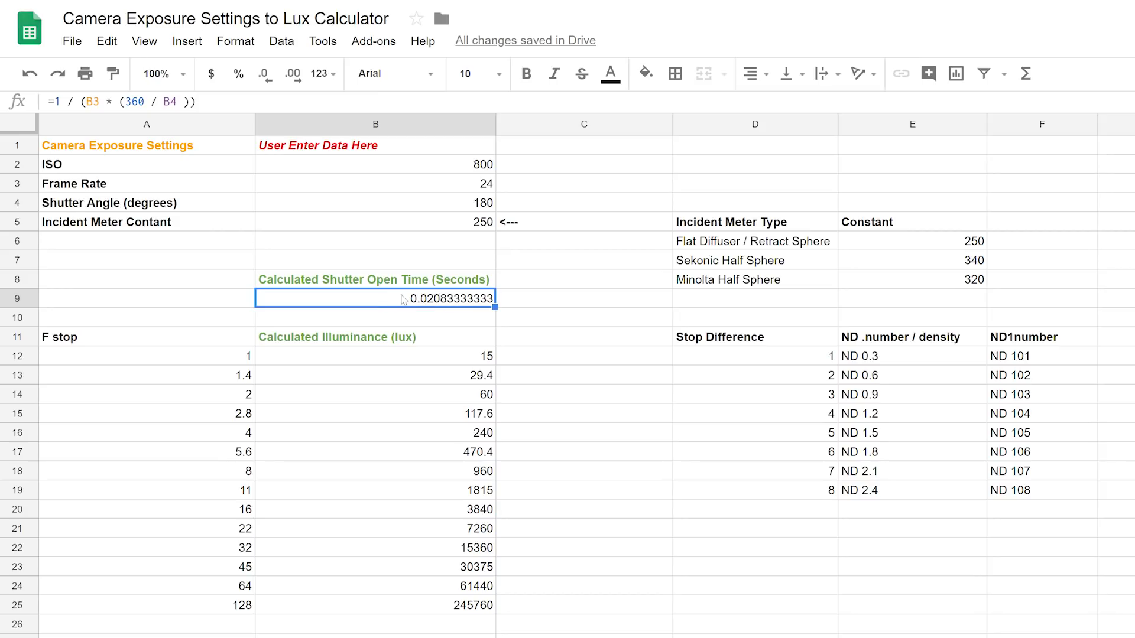
pyautogui.doubleClick(398, 299)
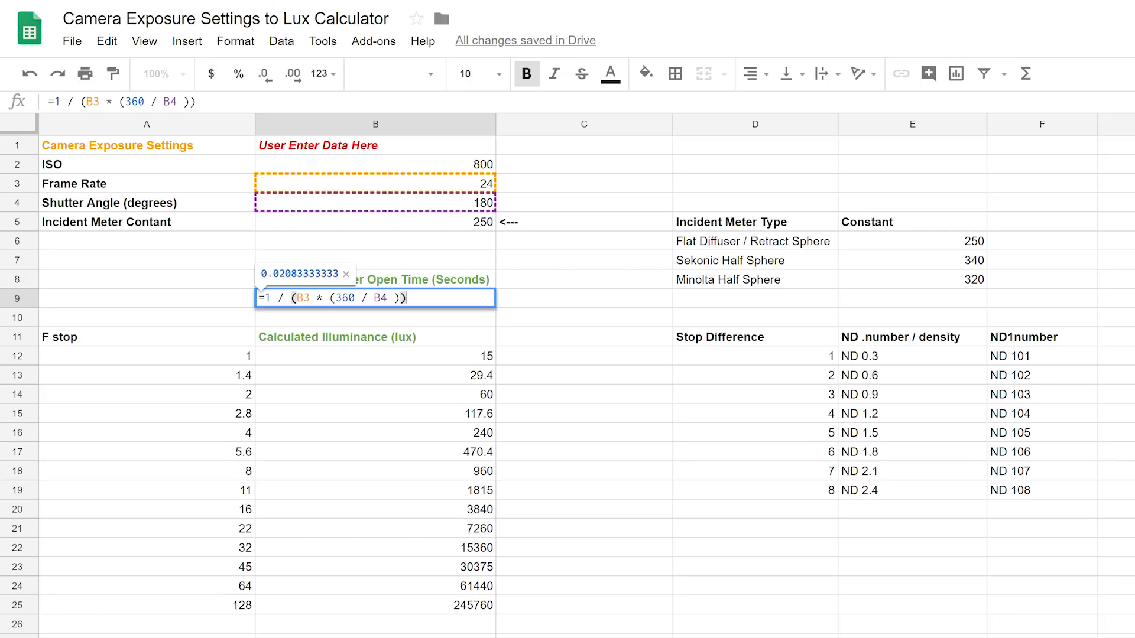
pyautogui.click(299, 297)
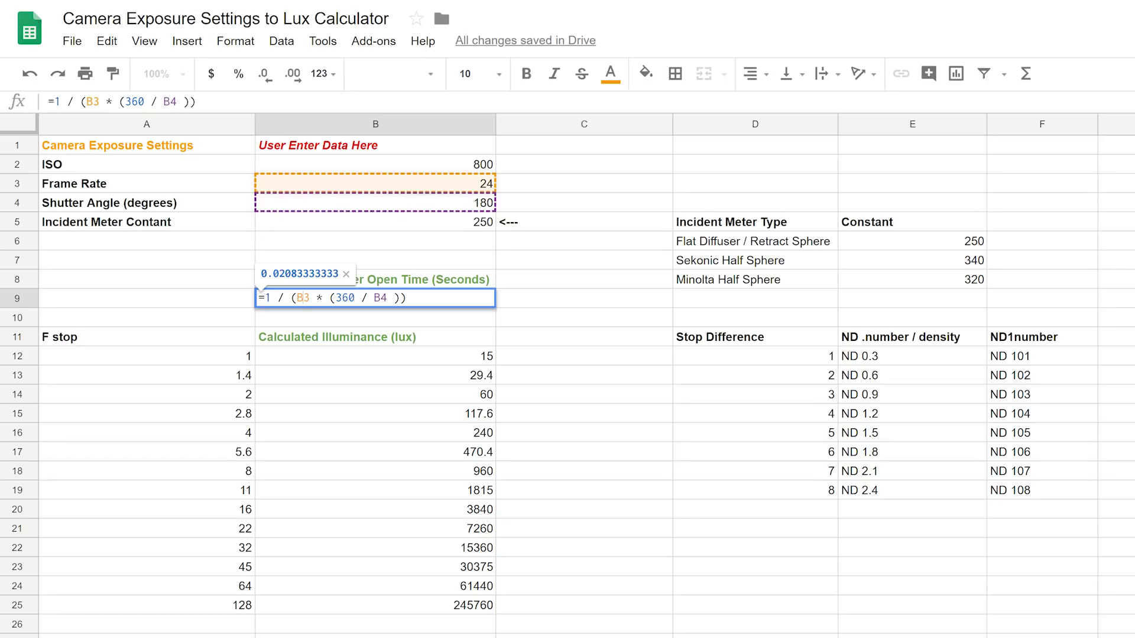
pyautogui.click(379, 298)
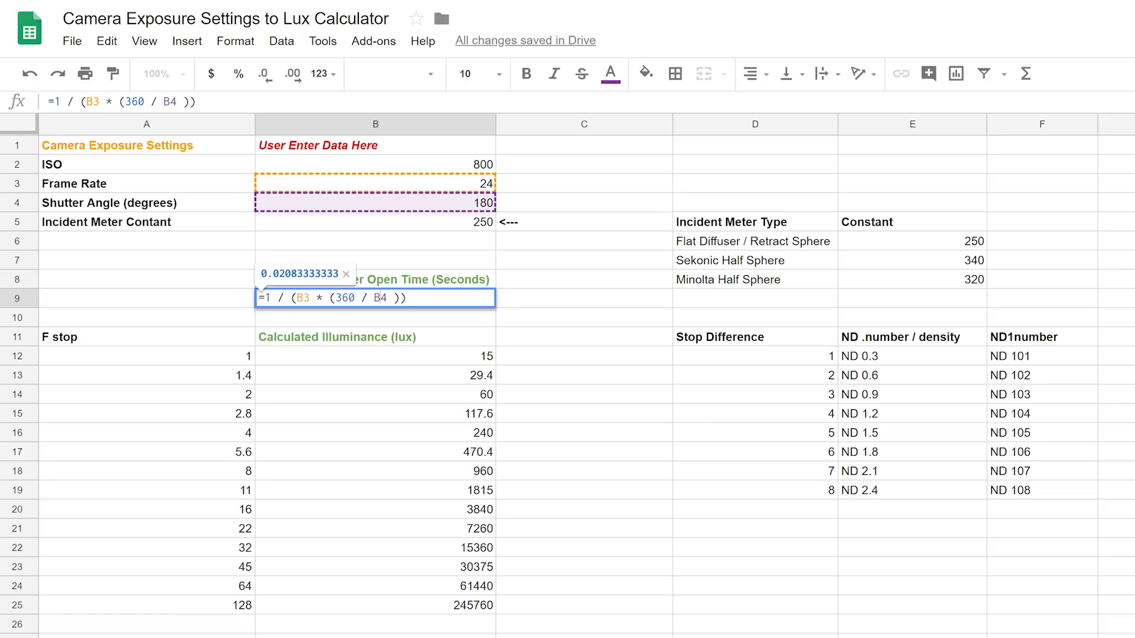
pyautogui.click(406, 298)
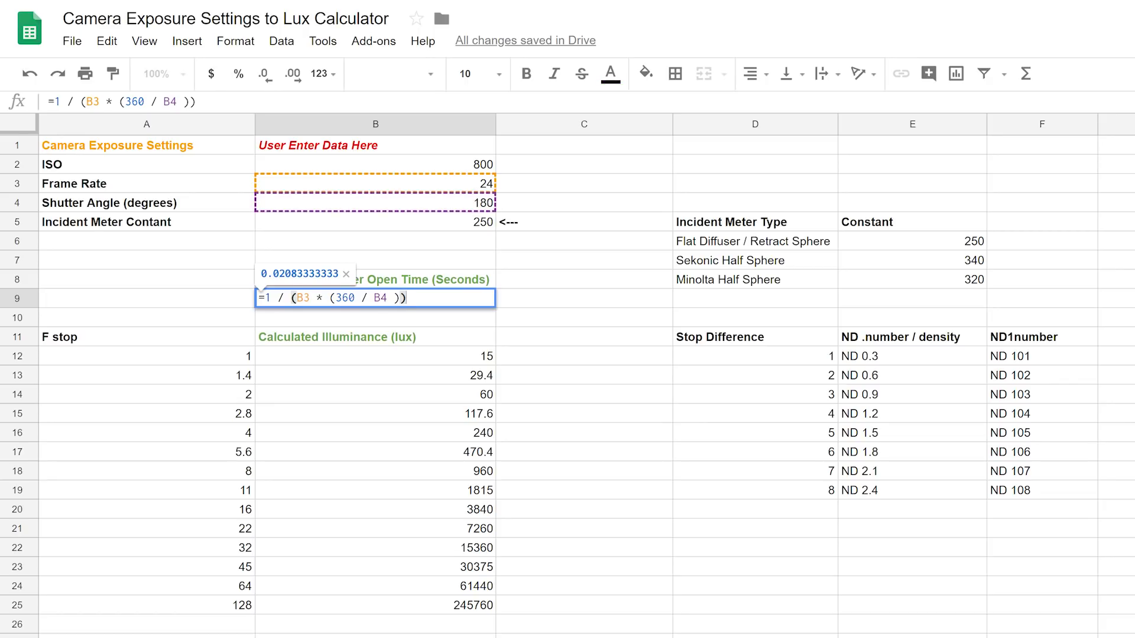
pyautogui.press('Tab')
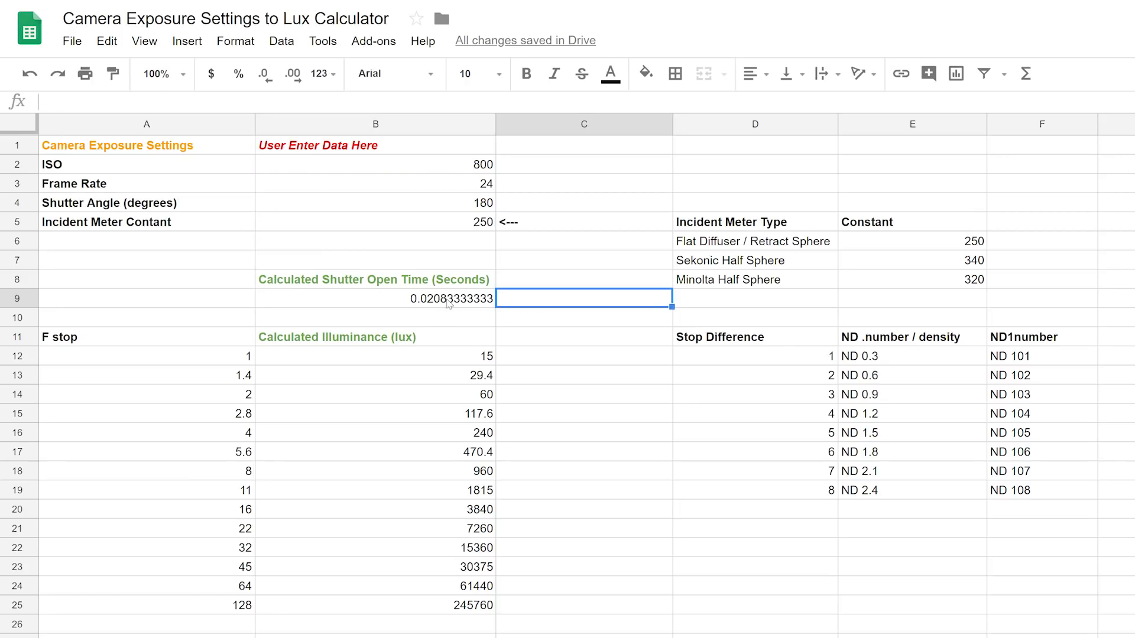
# - Commit the shutter open time formula and try a 90° shutter angle to double the lux values
pyautogui.press('Left')
pyautogui.click(485, 204)
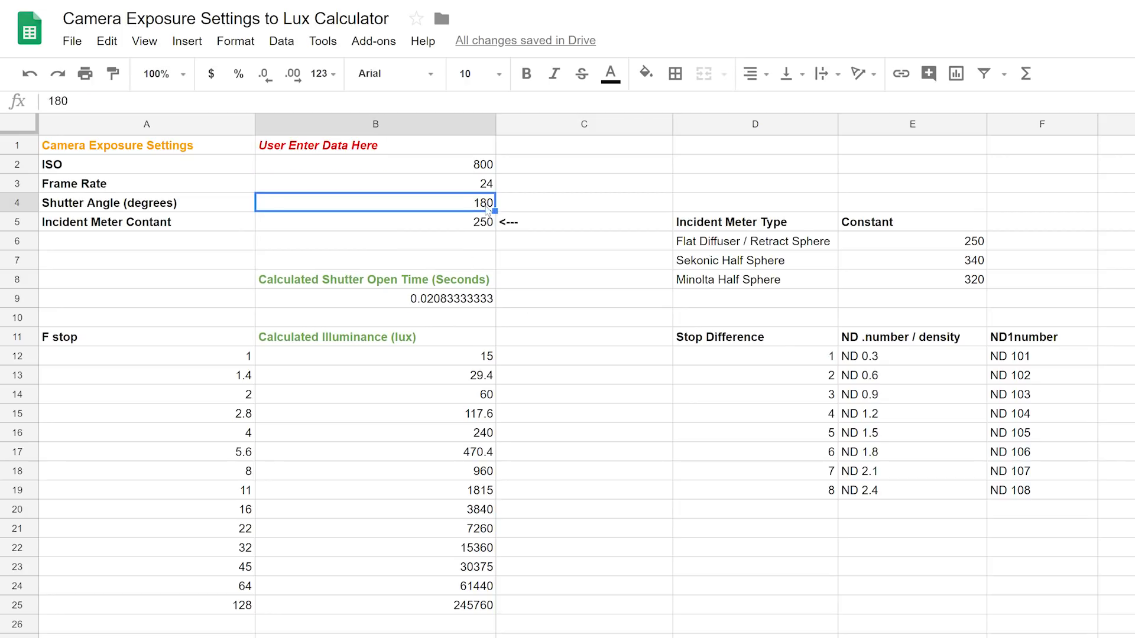
pyautogui.write('90')
pyautogui.press('Return')
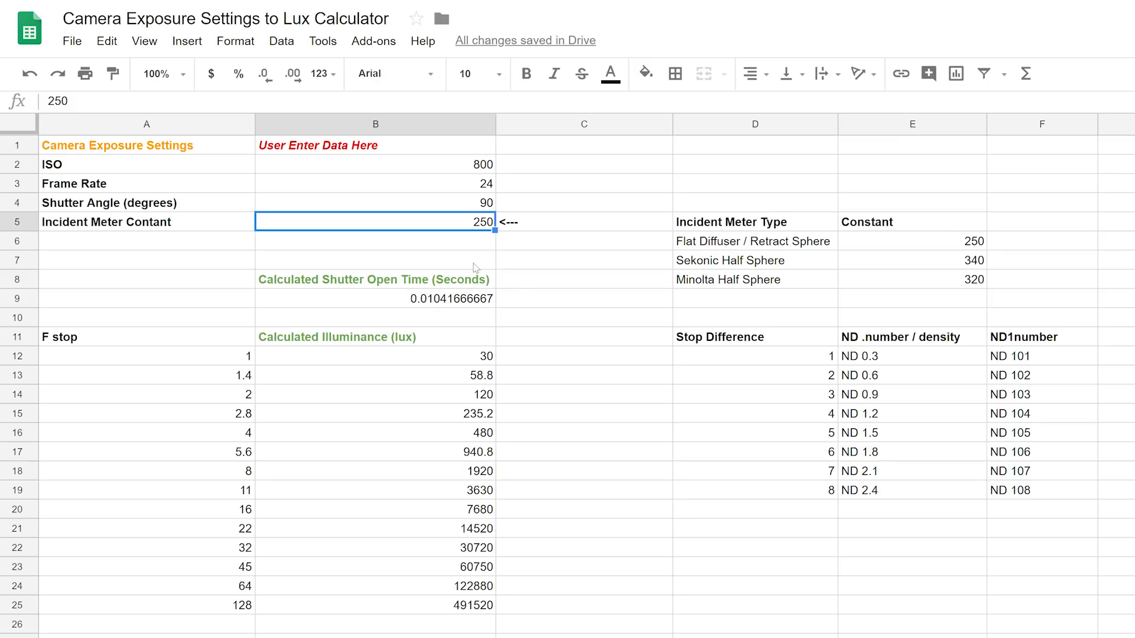
# - Restore the shutter angle to 180° and review the shutter time formula and illuminance column
pyautogui.click(486, 206)
pyautogui.write('180')
pyautogui.press('Return')
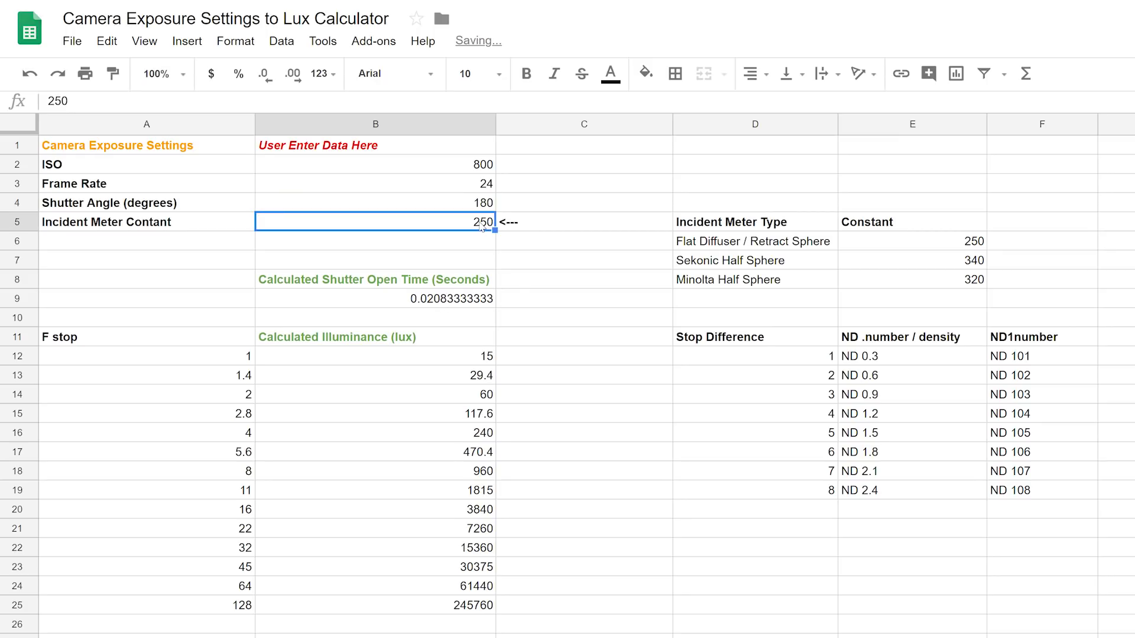
pyautogui.click(473, 302)
pyautogui.click(380, 341)
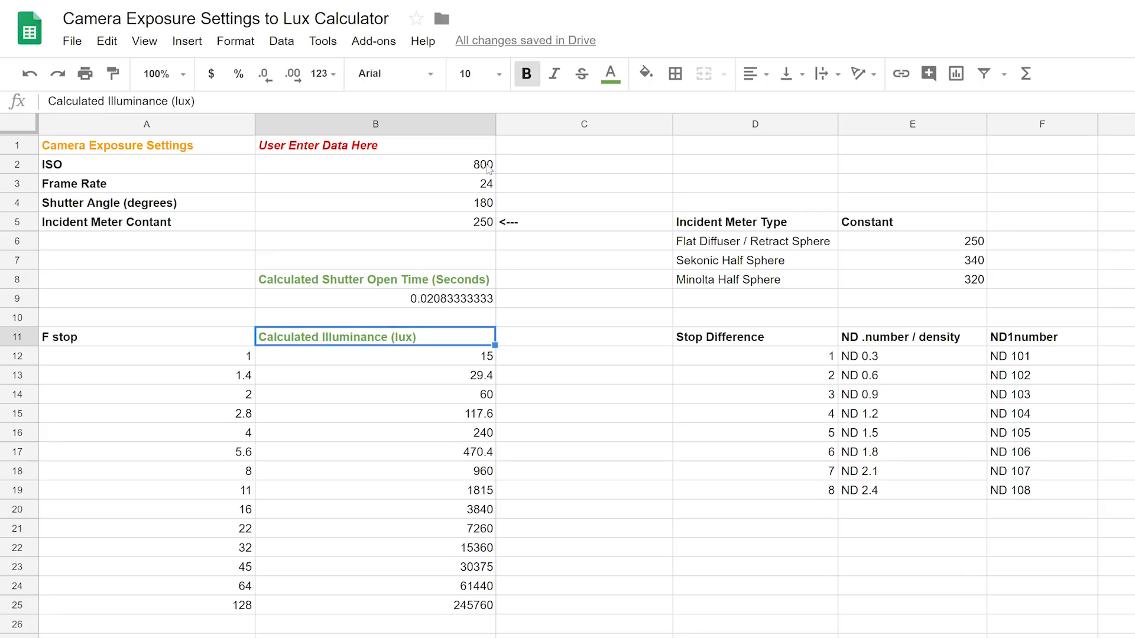
pyautogui.click(240, 362)
pyautogui.click(240, 378)
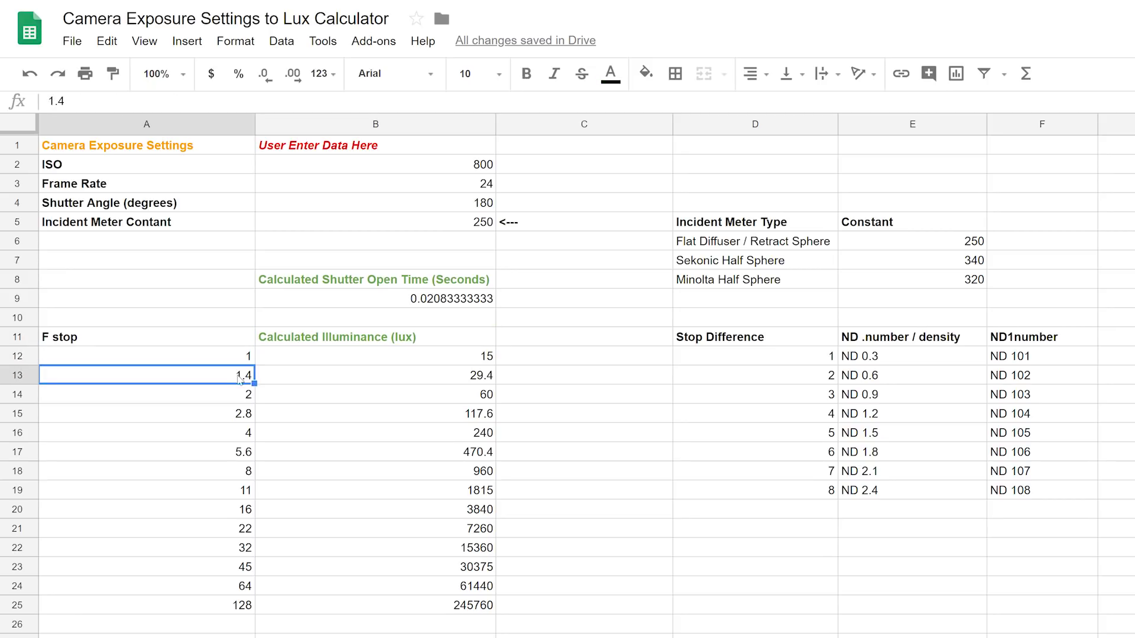
pyautogui.click(241, 394)
pyautogui.click(242, 414)
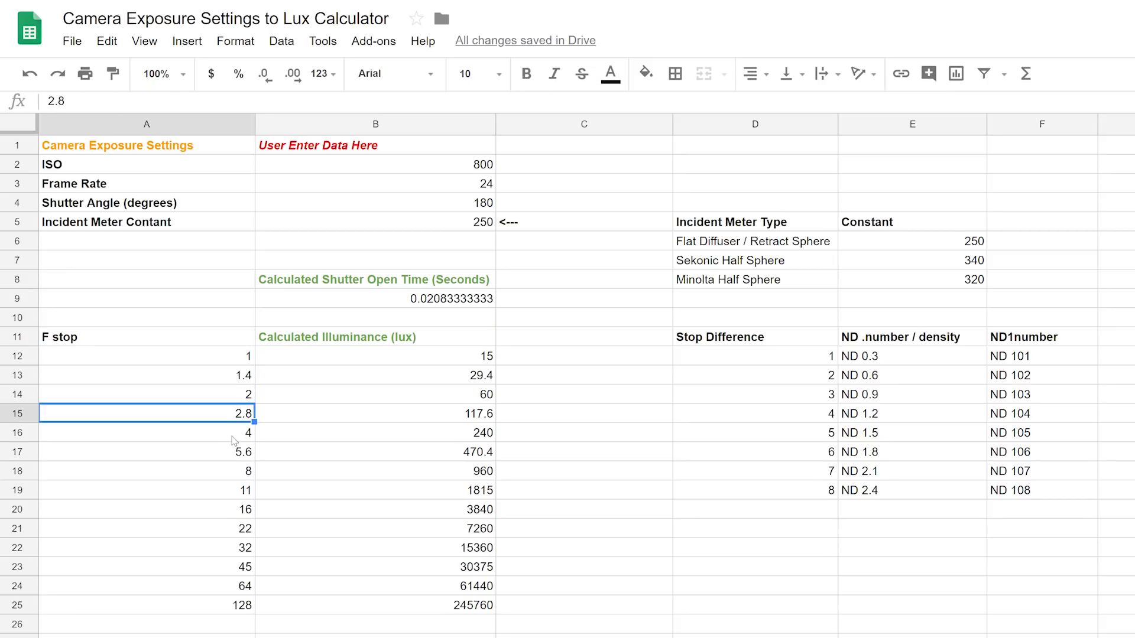
pyautogui.click(237, 437)
pyautogui.click(236, 454)
pyautogui.click(238, 473)
pyautogui.click(240, 489)
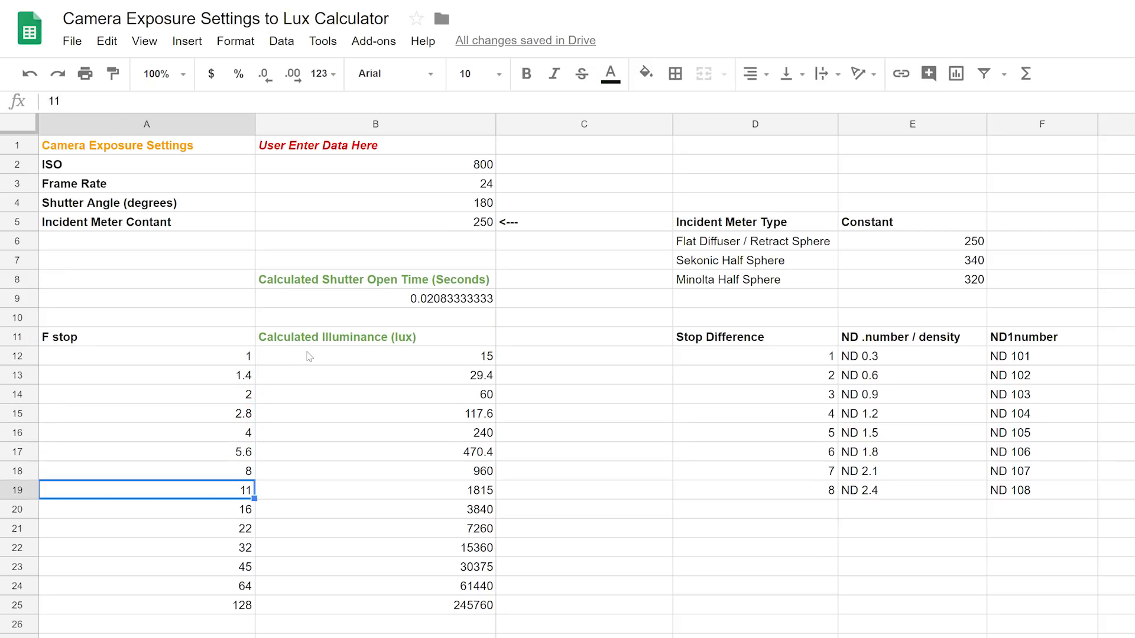
pyautogui.click(540, 337)
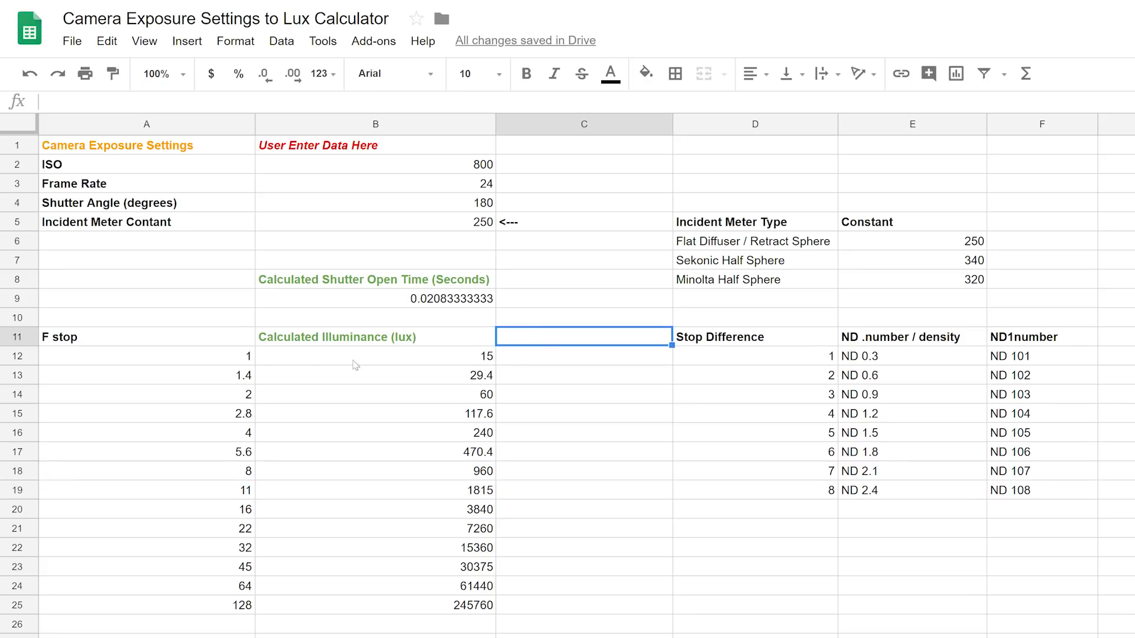
pyautogui.click(487, 166)
pyautogui.click(486, 184)
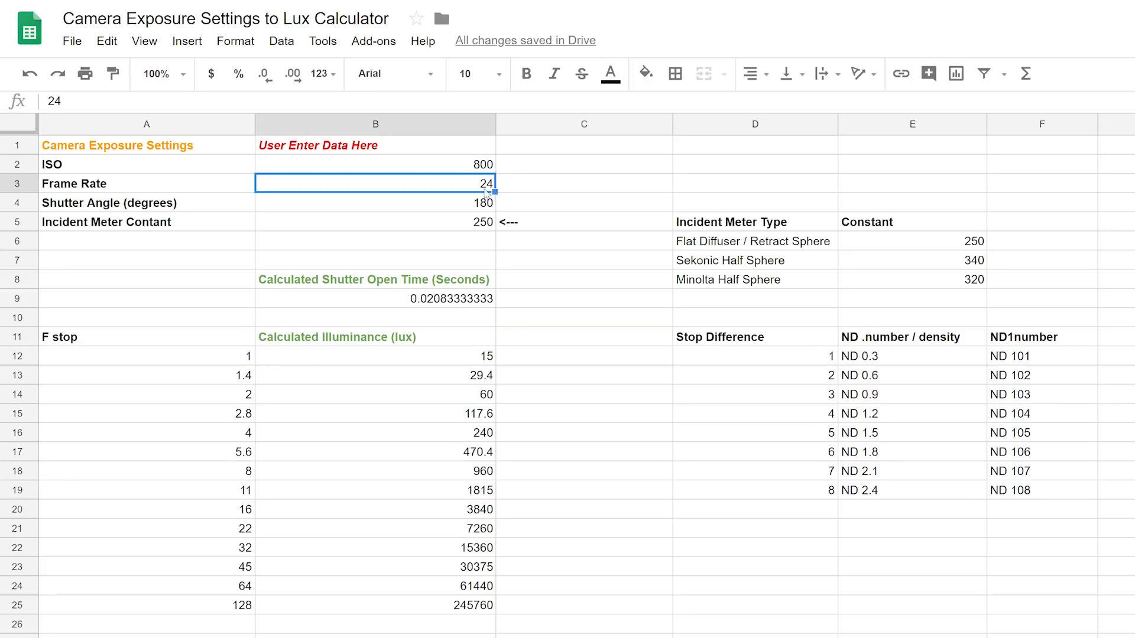
pyautogui.click(485, 202)
pyautogui.click(479, 226)
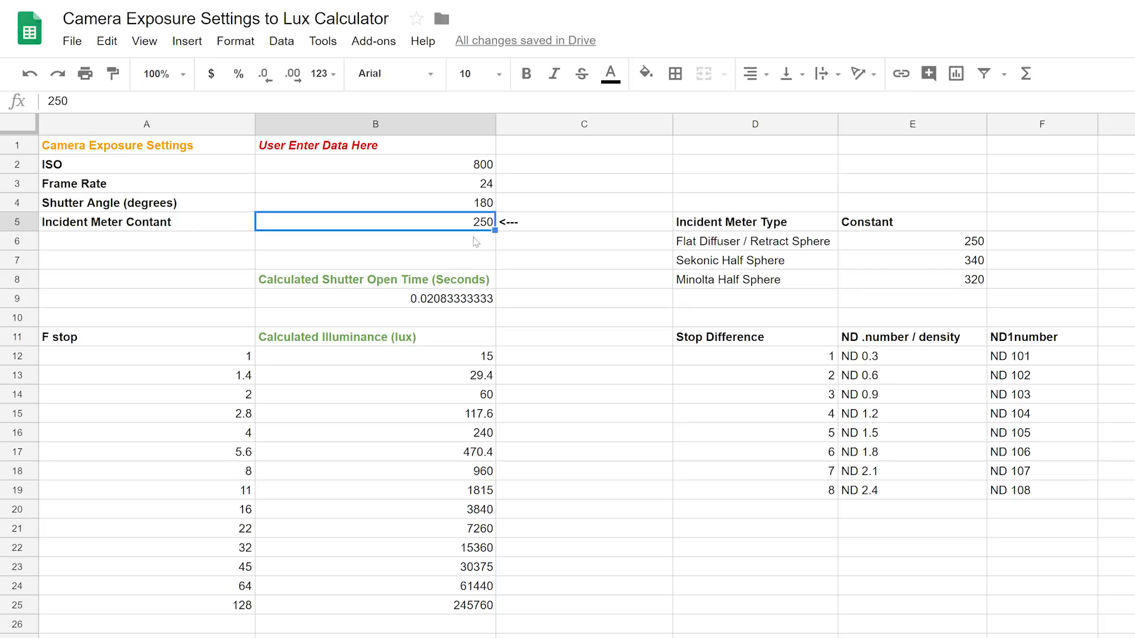
pyautogui.click(246, 357)
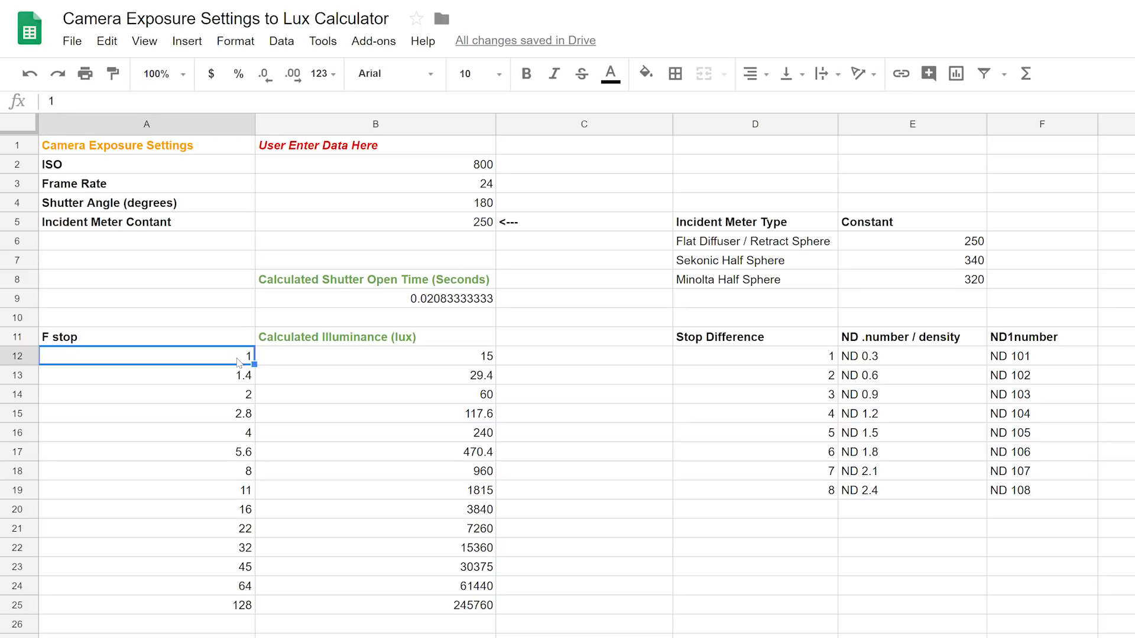
pyautogui.click(481, 358)
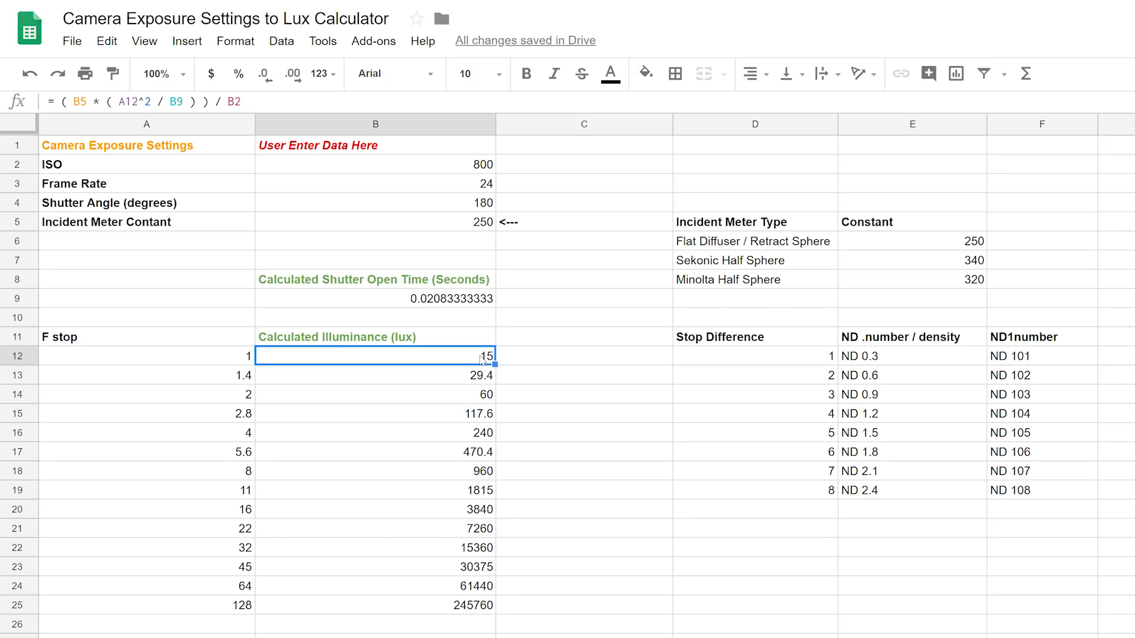
pyautogui.click(238, 417)
pyautogui.click(471, 419)
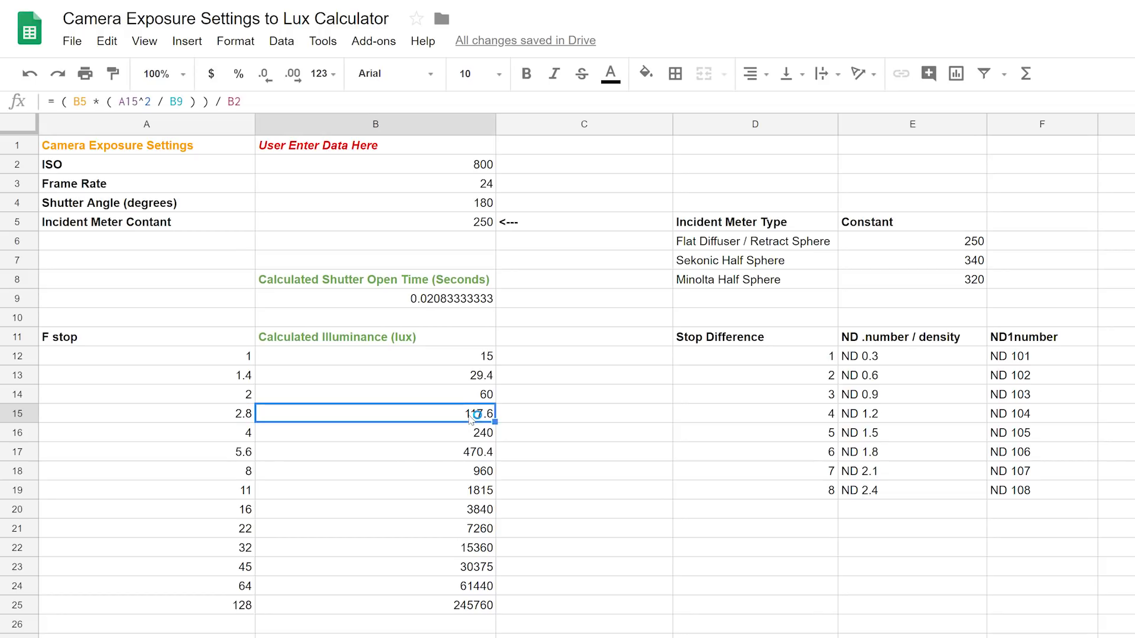
pyautogui.click(251, 510)
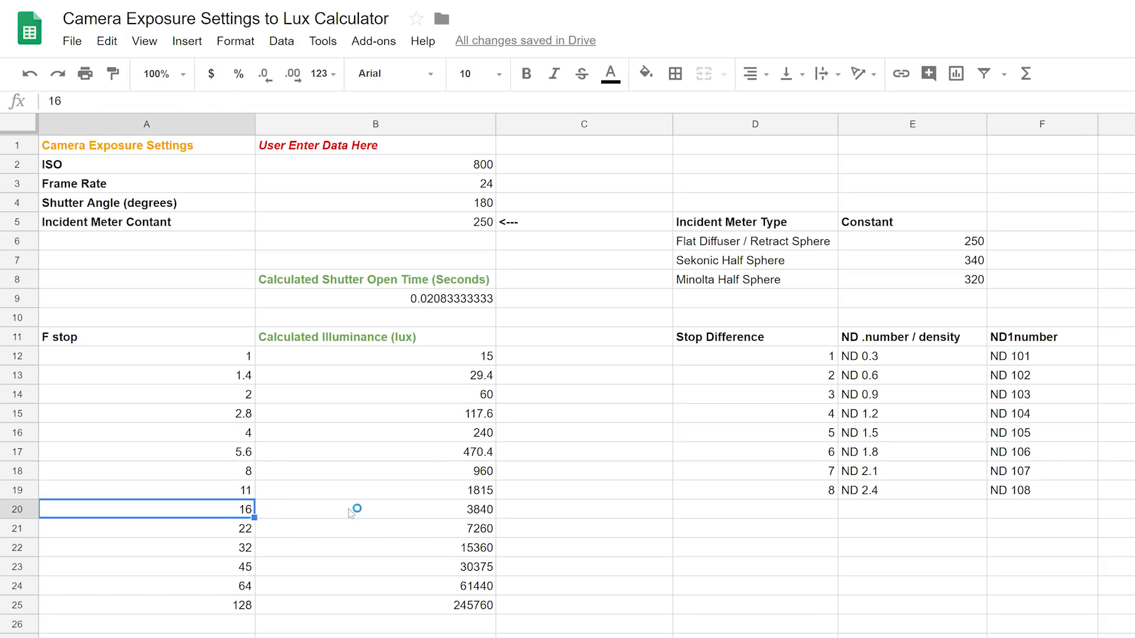
pyautogui.click(487, 511)
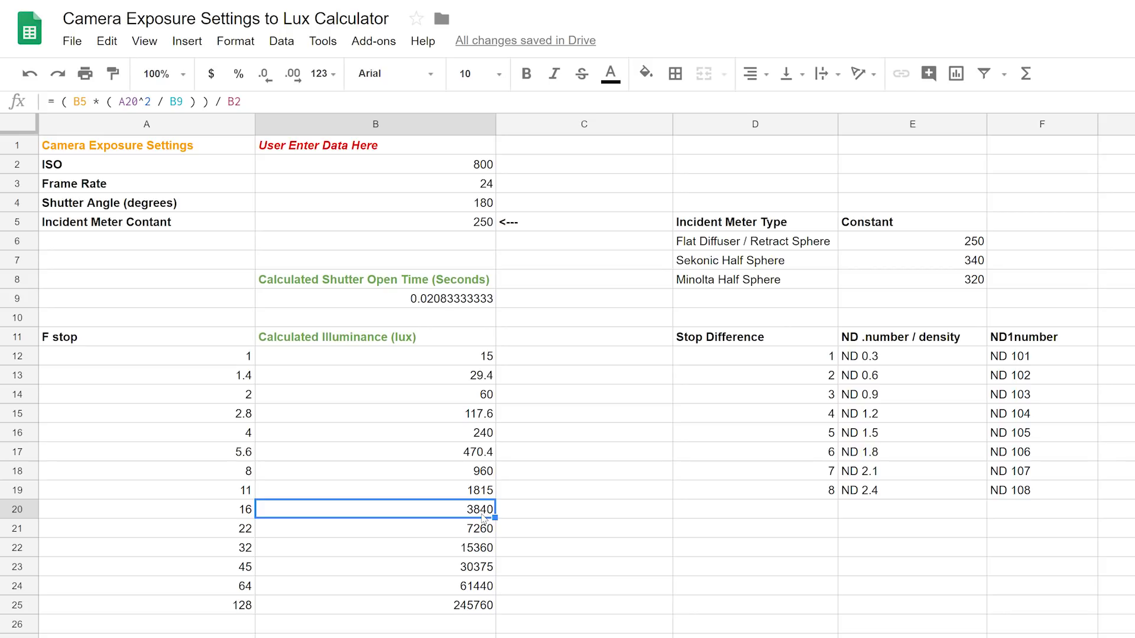
pyautogui.click(529, 358)
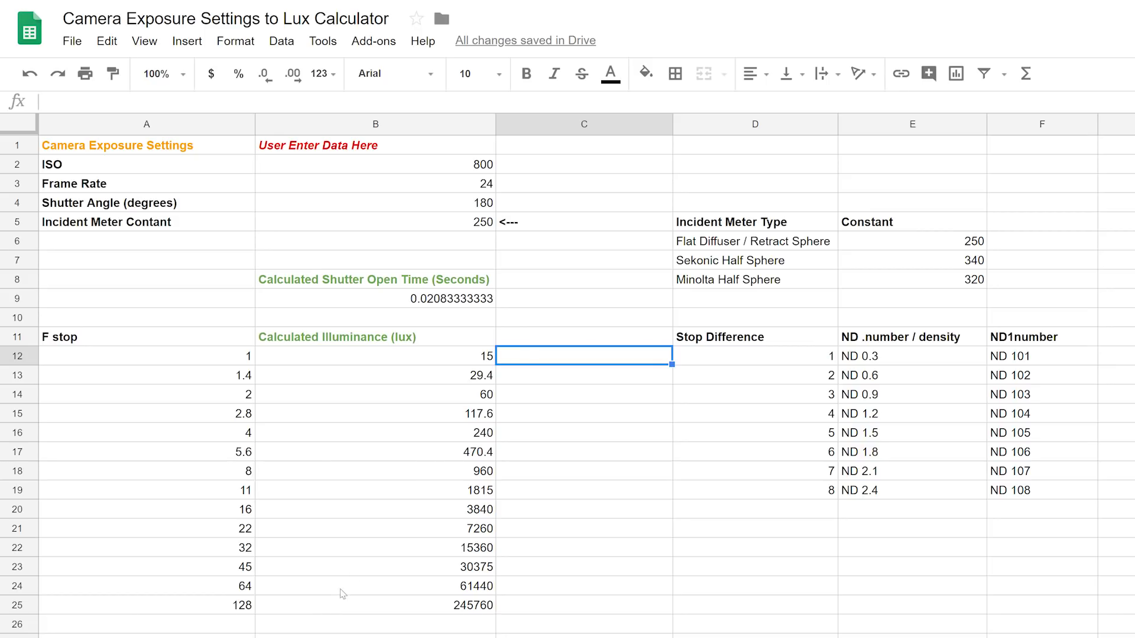
pyautogui.click(418, 365)
pyautogui.click(438, 343)
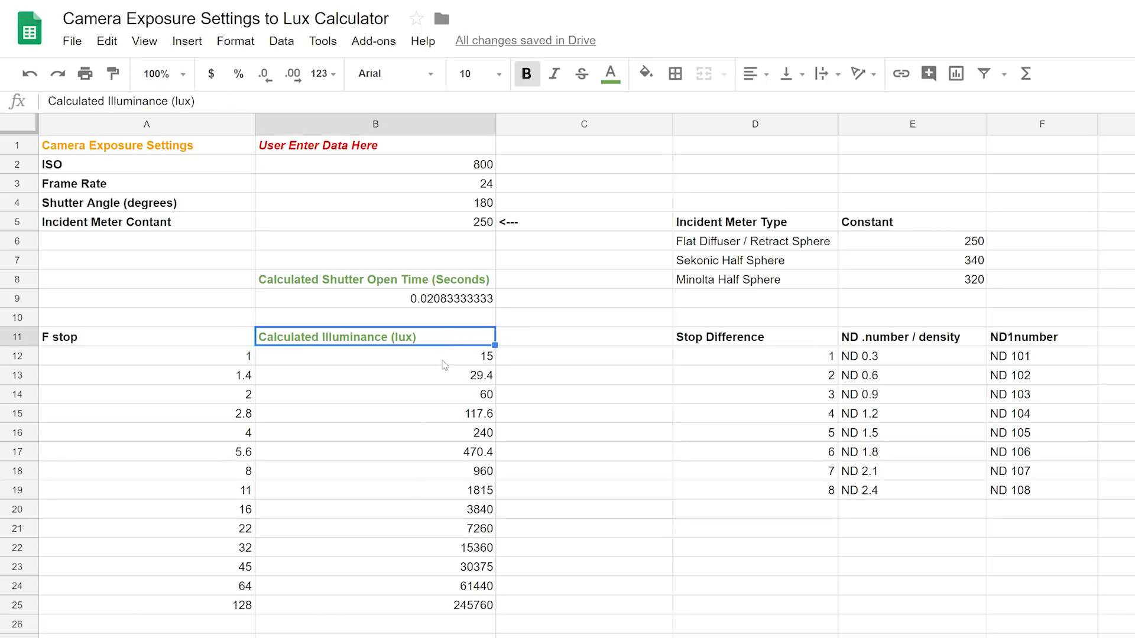
pyautogui.click(442, 362)
pyautogui.doubleClick(409, 361)
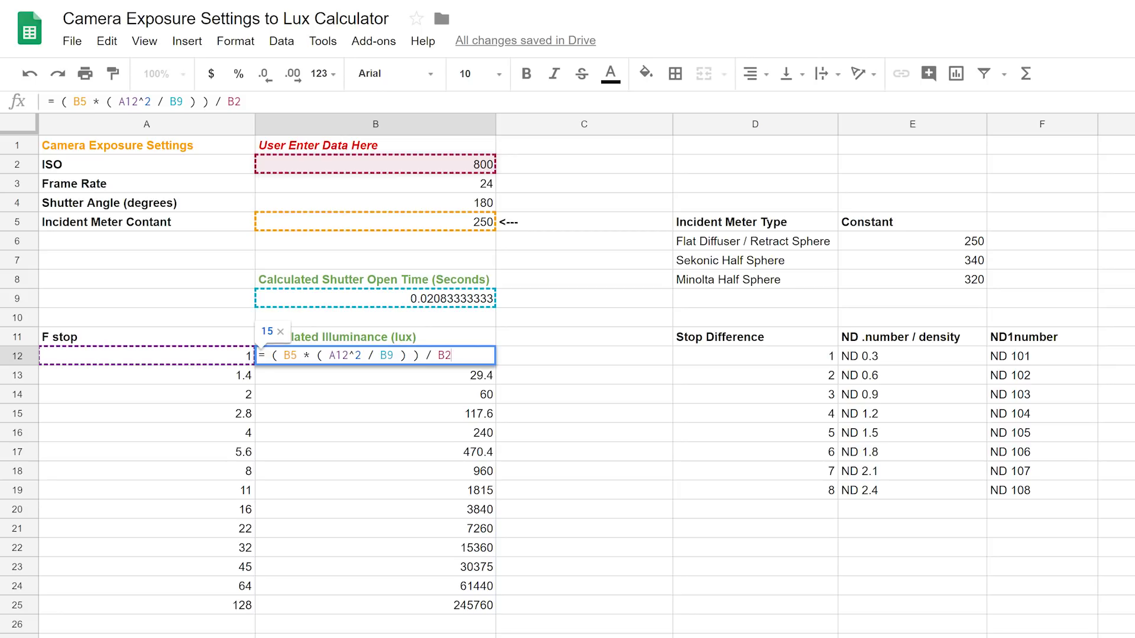
pyautogui.click(260, 356)
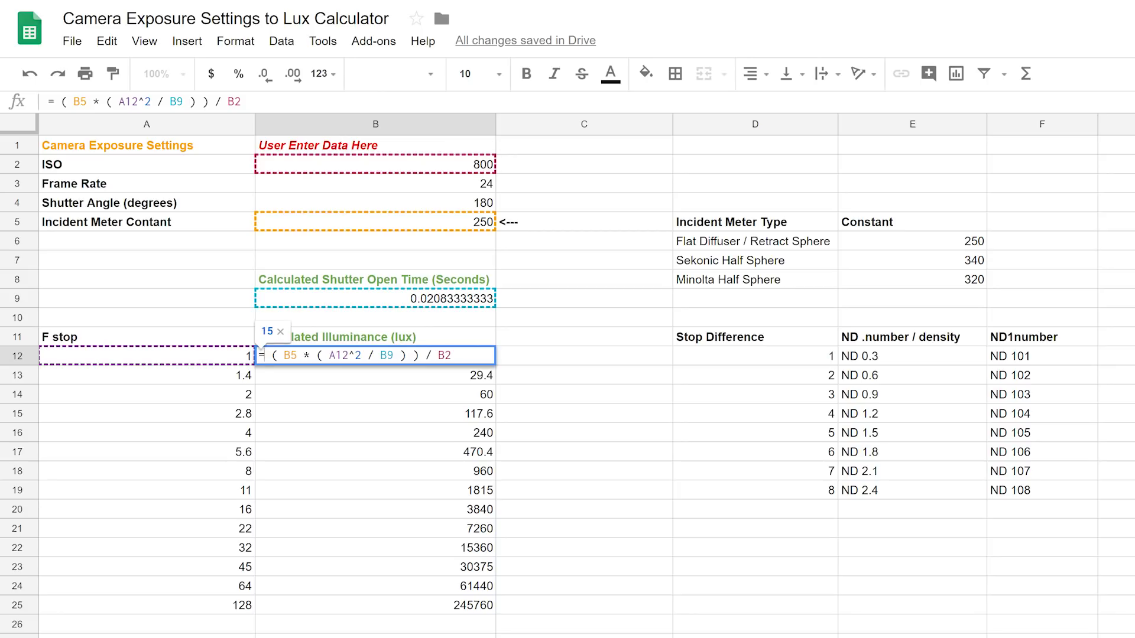
pyautogui.click(290, 355)
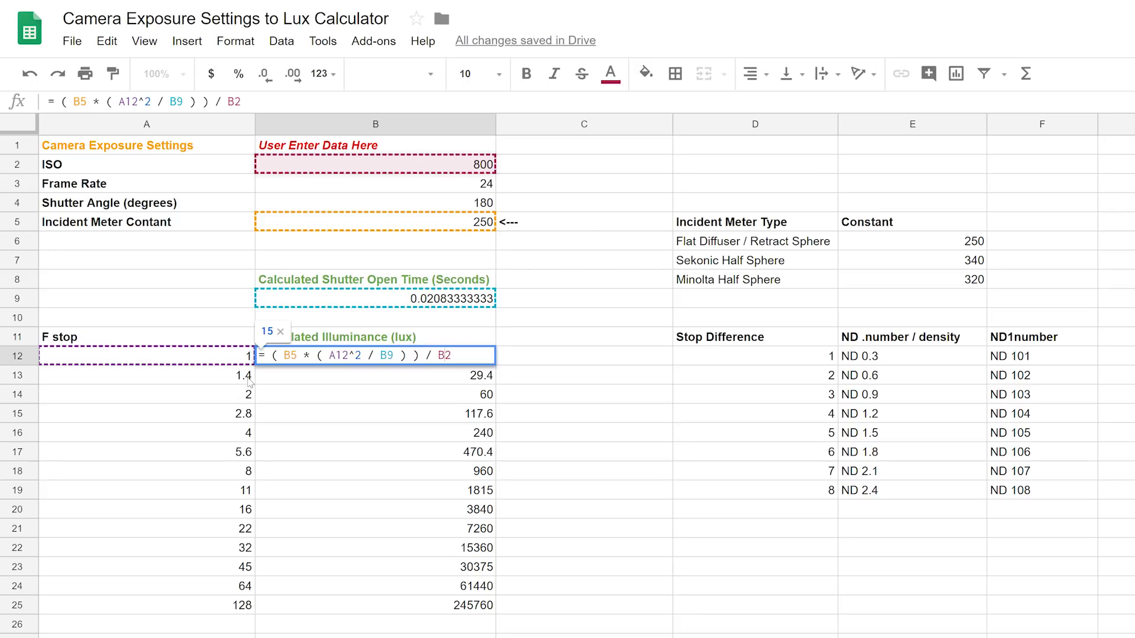
pyautogui.press('Return')
pyautogui.press('Return')
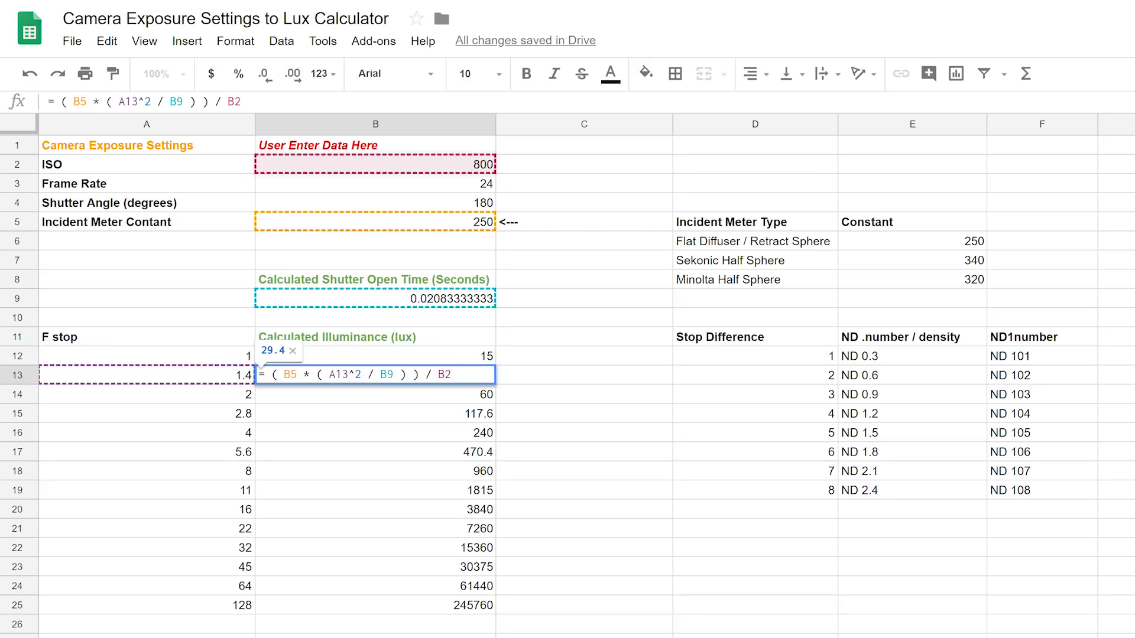
pyautogui.click(342, 374)
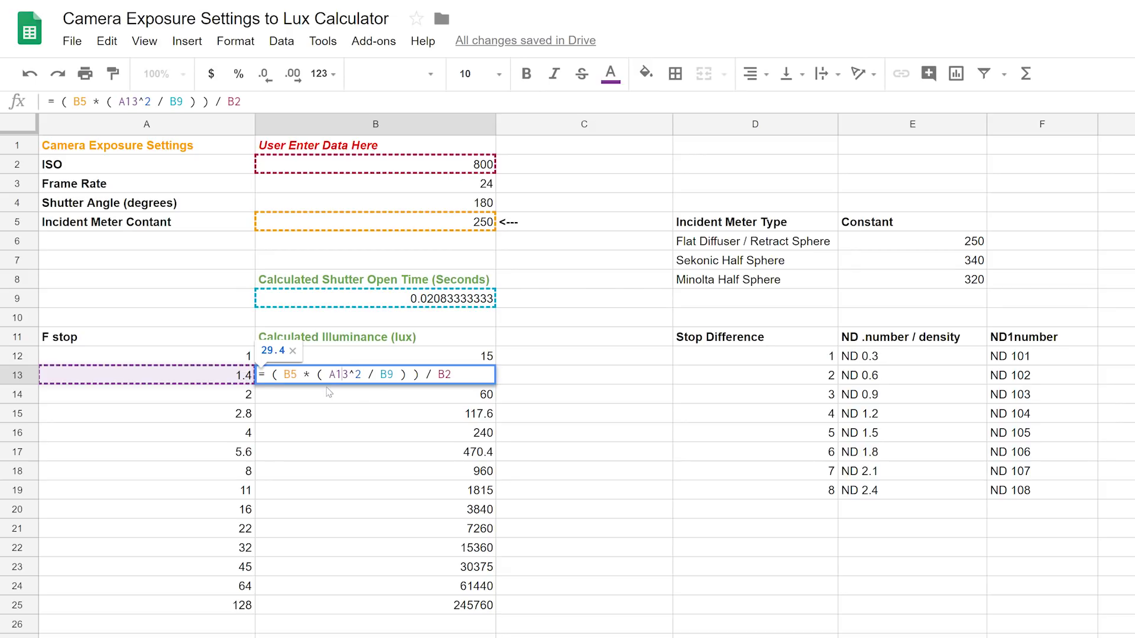
pyautogui.click(349, 456)
pyautogui.press('Return')
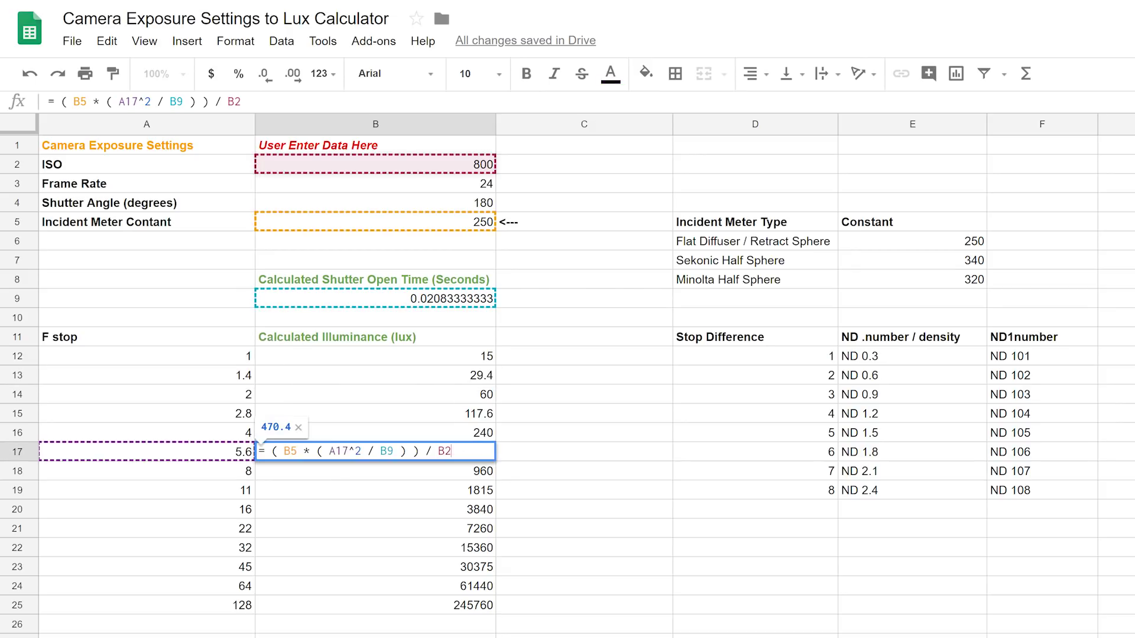
pyautogui.click(315, 509)
pyautogui.press('Return')
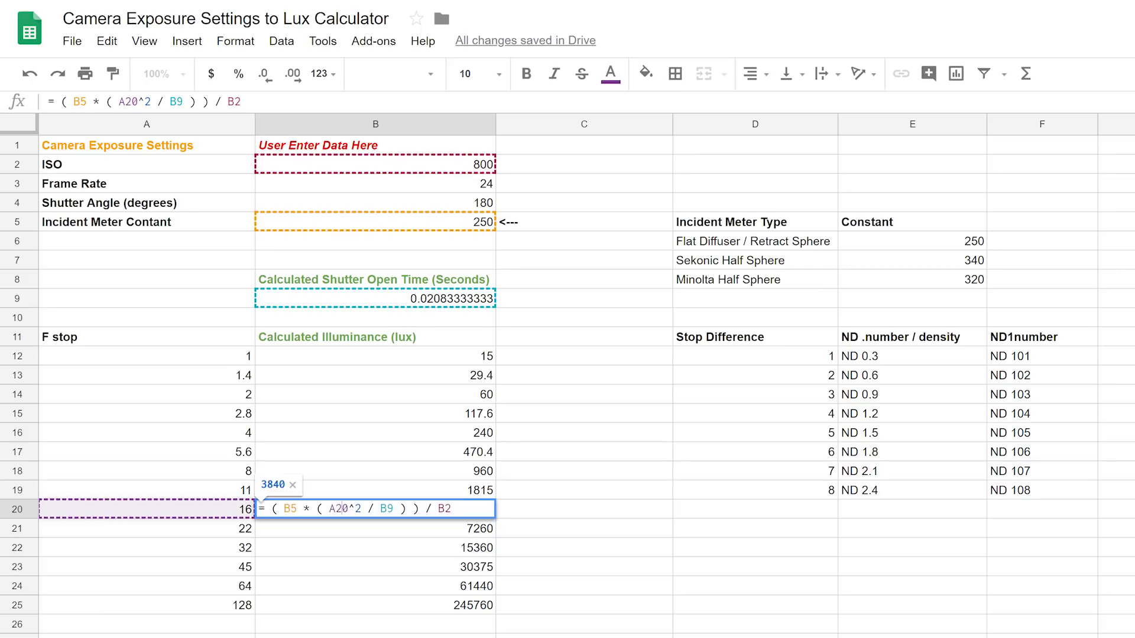
pyautogui.click(523, 510)
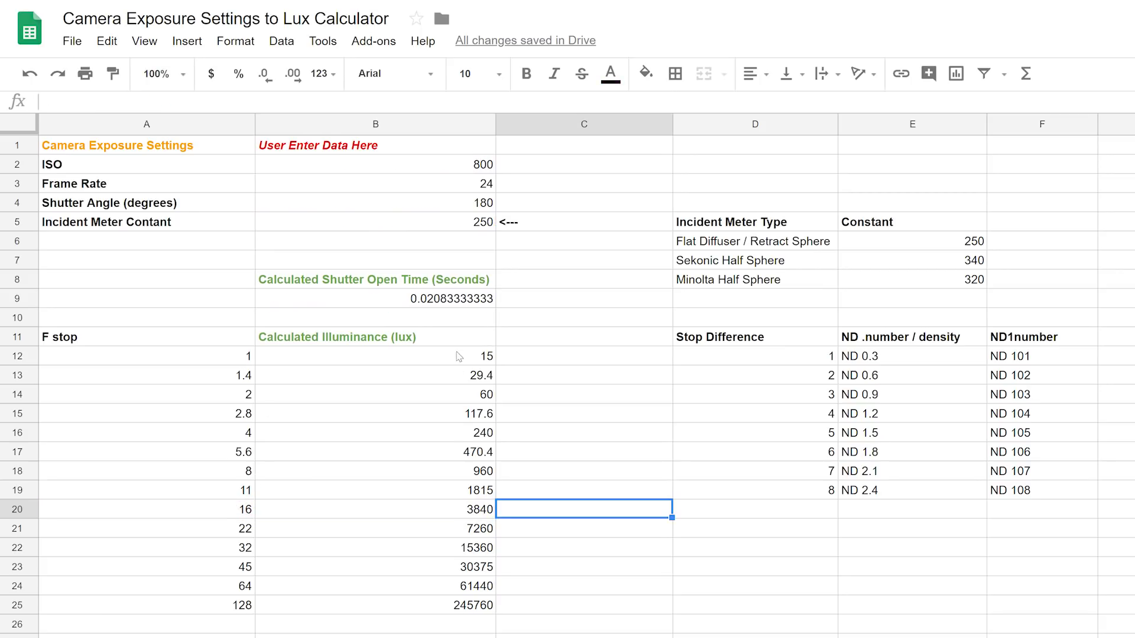
# - Try a 48 fps frame rate, check lux at f/2, f/4 and f/11, then undo back to 24
pyautogui.click(488, 184)
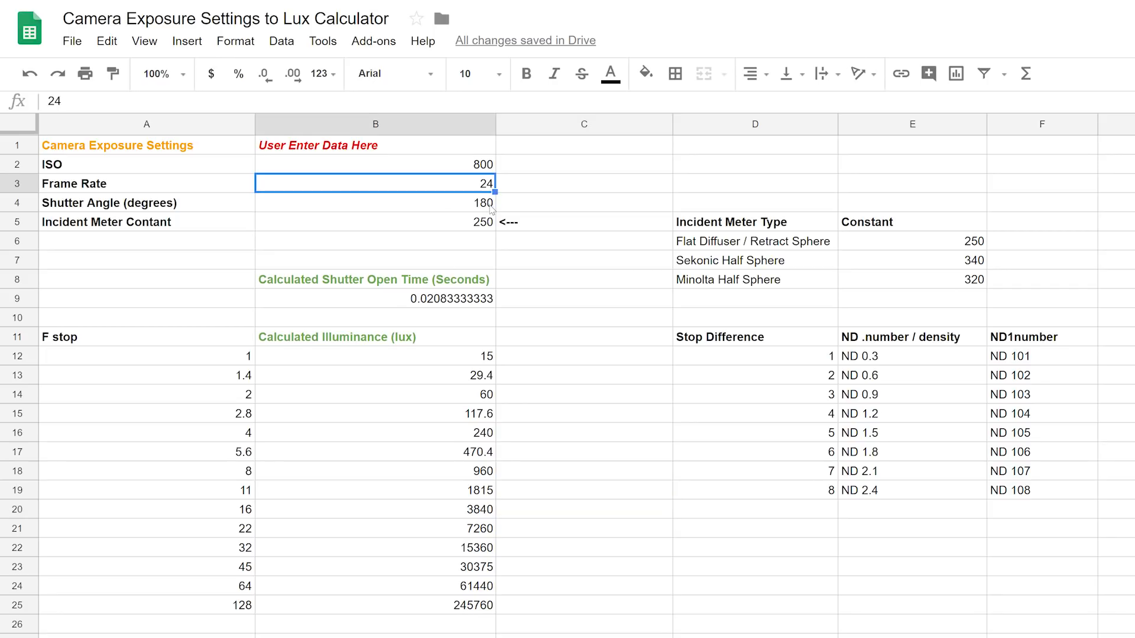
pyautogui.write('48')
pyautogui.press('Return')
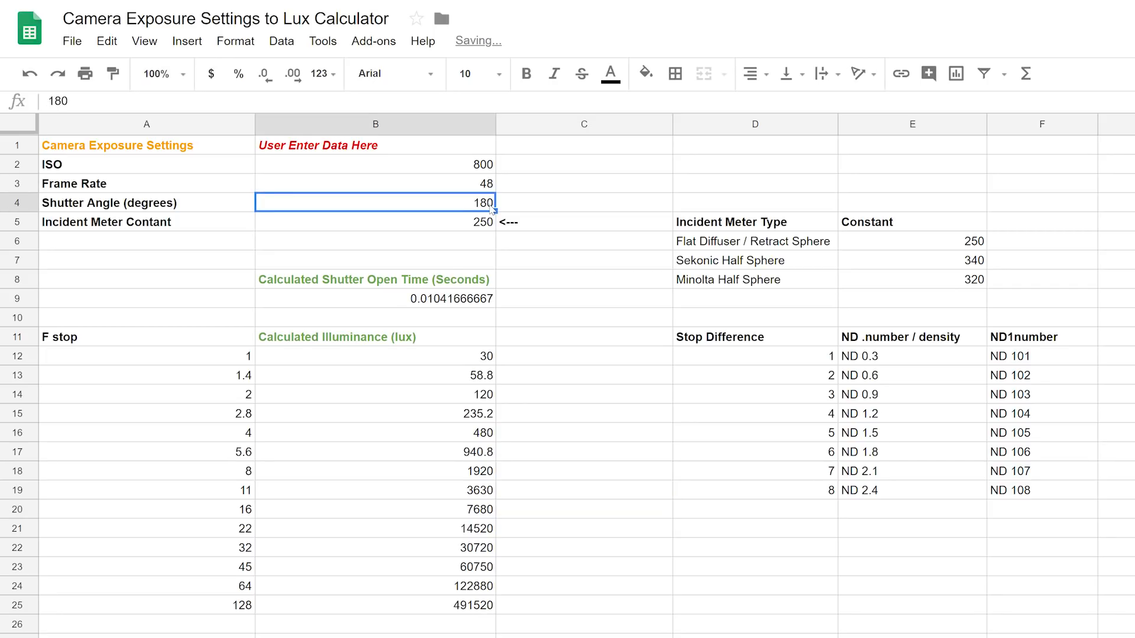
pyautogui.click(484, 400)
pyautogui.click(485, 437)
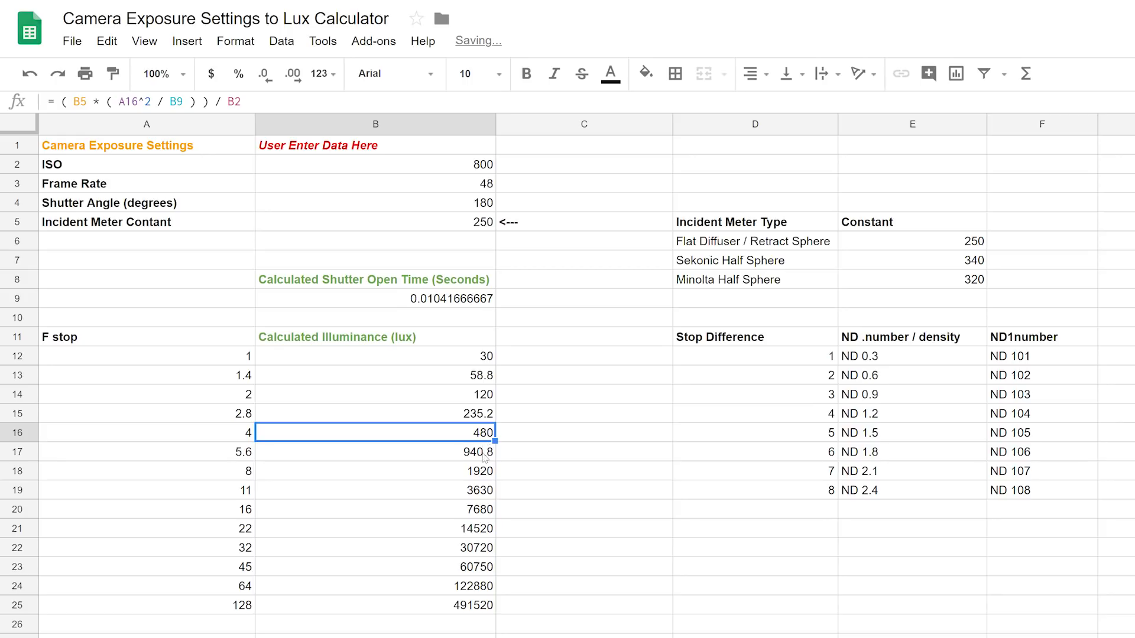
pyautogui.click(482, 493)
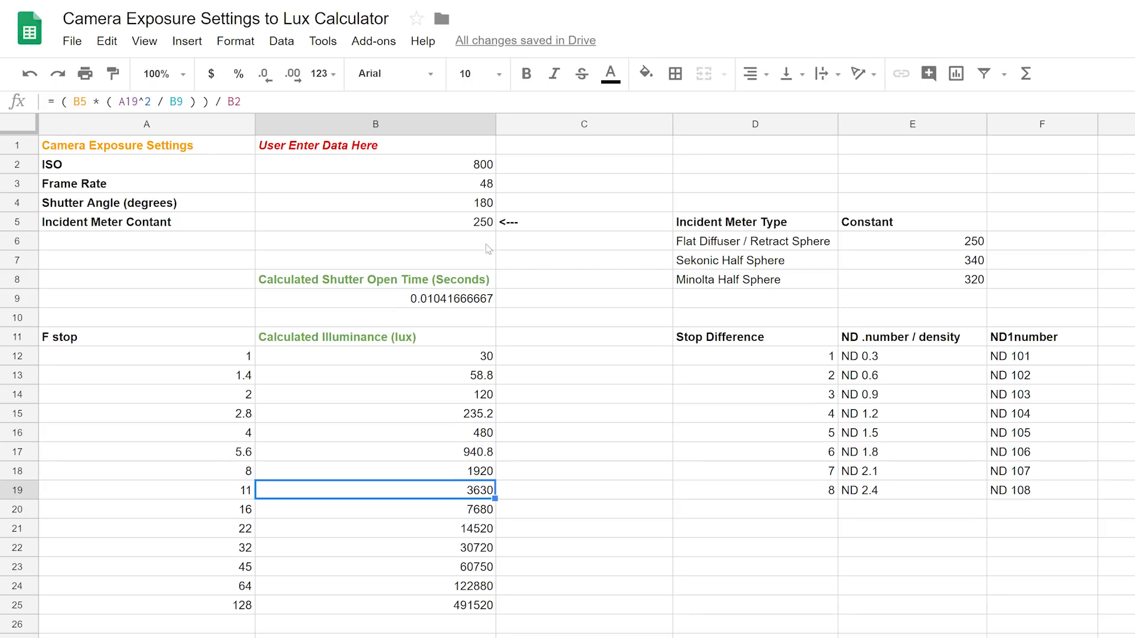
pyautogui.hotkey('ctrl', 'z')
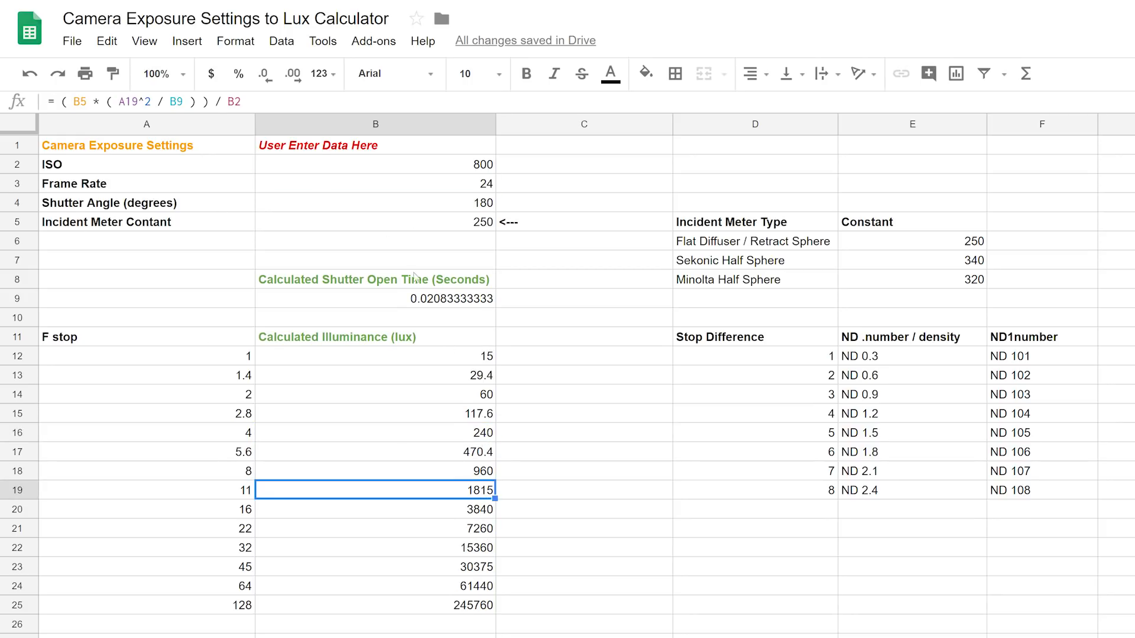
# - Review the first illuminance result alongside the frame rate and shutter angle inputs
pyautogui.click(558, 362)
pyautogui.click(423, 362)
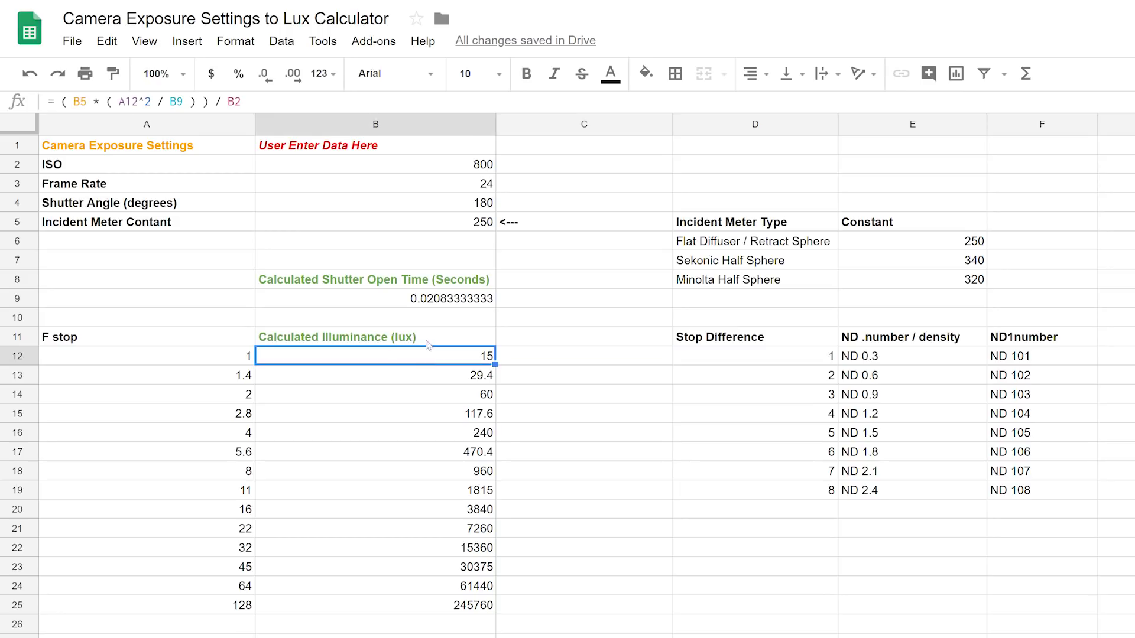
pyautogui.click(489, 170)
pyautogui.click(481, 190)
pyautogui.click(476, 205)
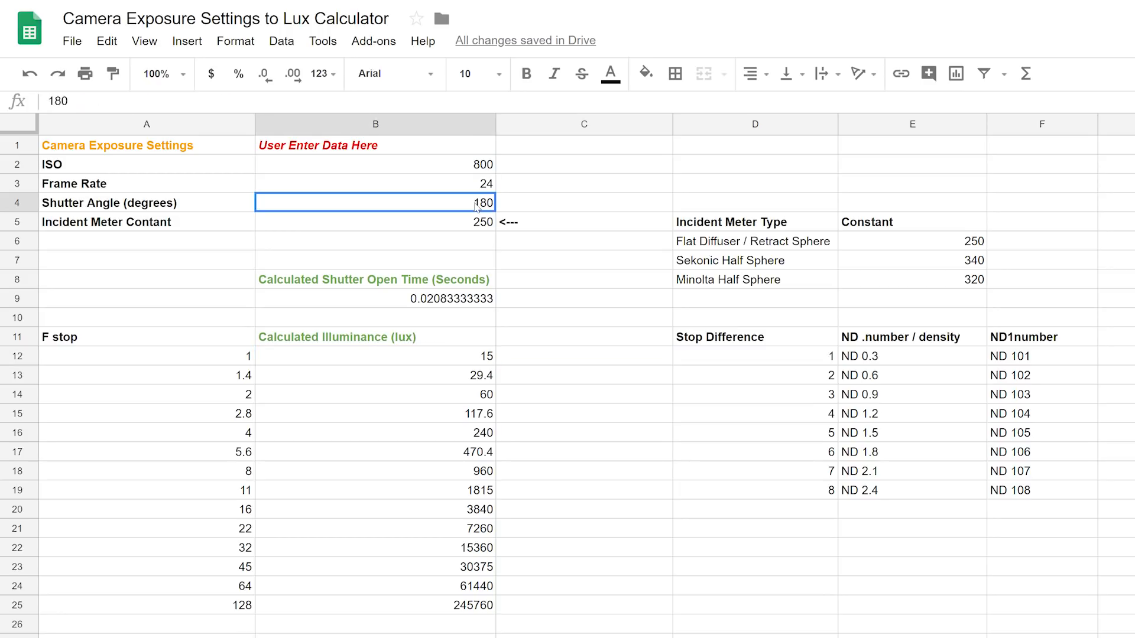
pyautogui.click(478, 188)
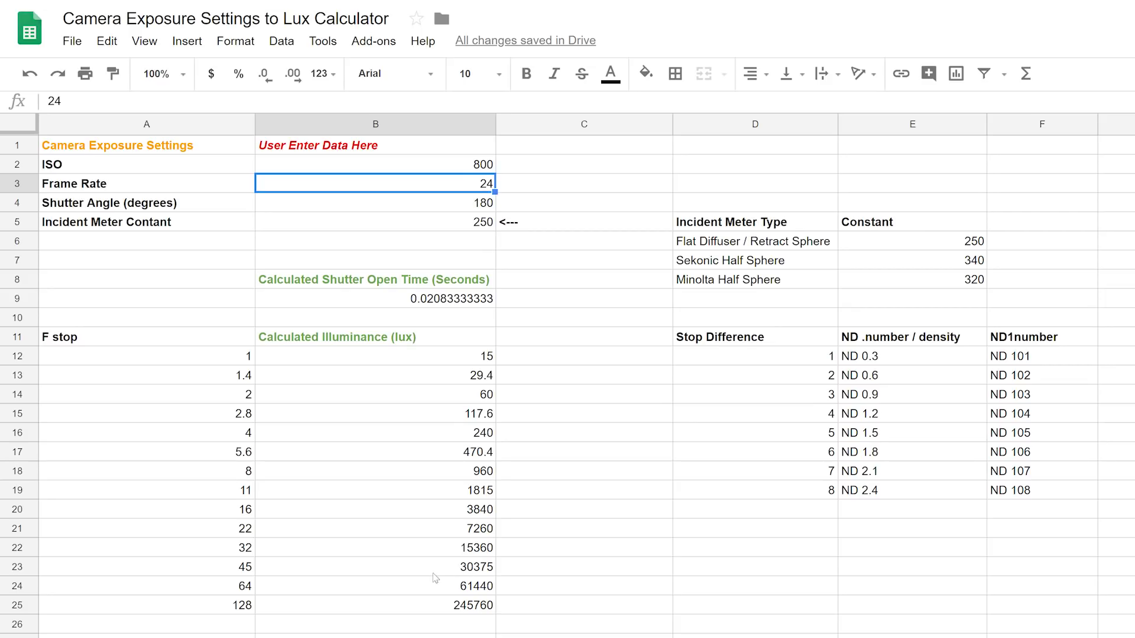
# - Inspect the lux formulas from f/45 up to f/1.4, then f/128
pyautogui.click(471, 570)
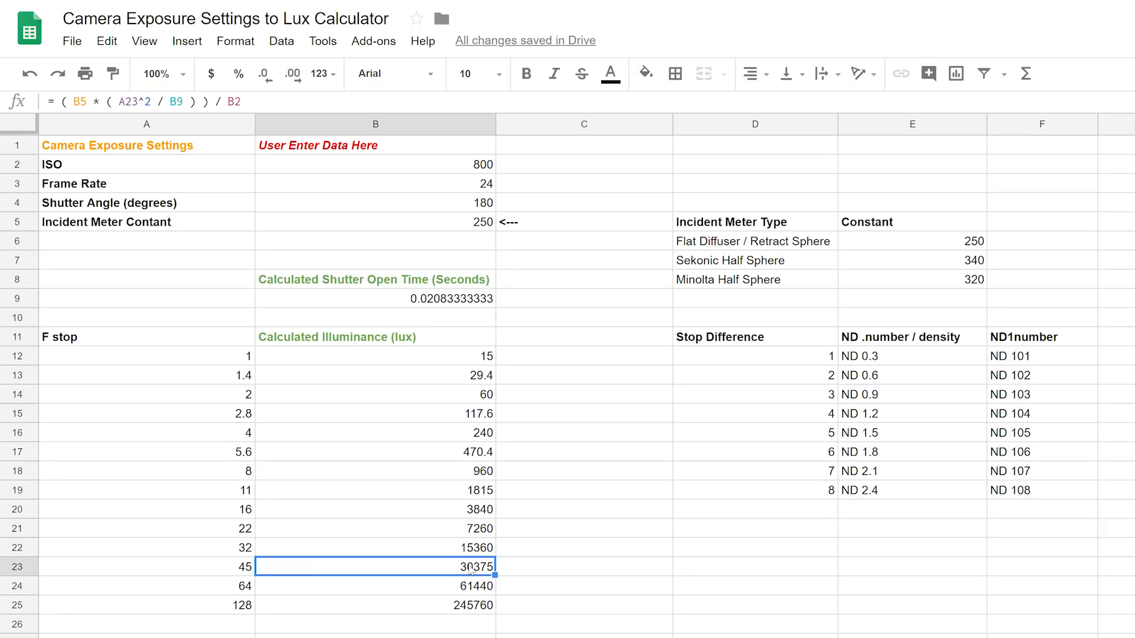
pyautogui.click(472, 534)
pyautogui.click(477, 496)
pyautogui.click(476, 453)
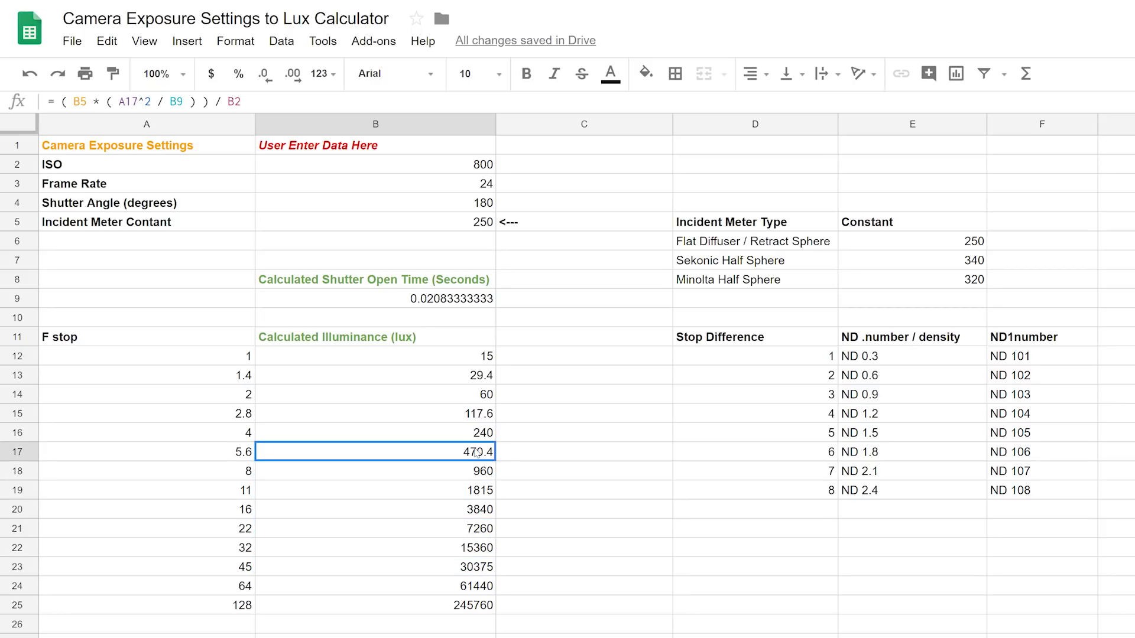
pyautogui.click(481, 417)
pyautogui.click(473, 374)
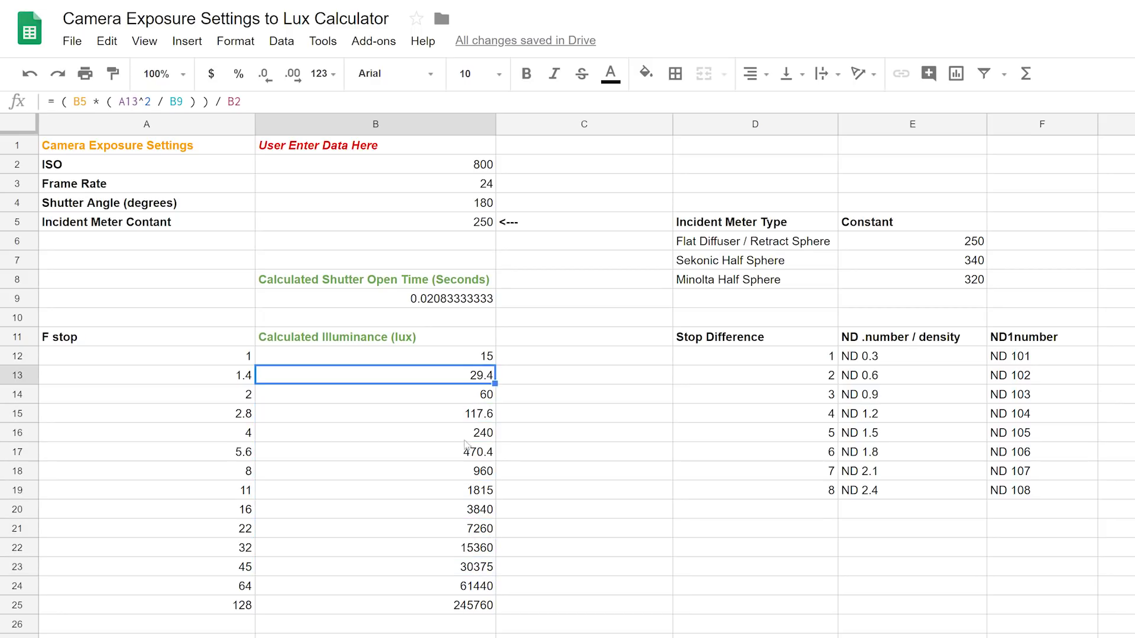
pyautogui.click(466, 611)
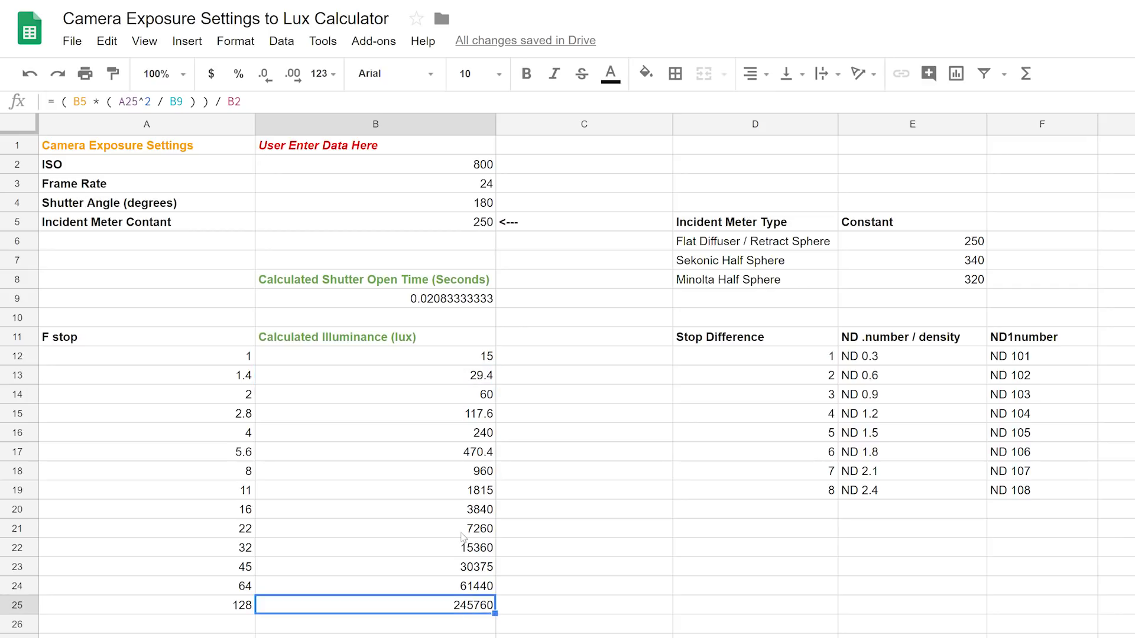
# - Set the frame rate to 1000
pyautogui.click(488, 188)
pyautogui.click(490, 174)
pyautogui.click(487, 189)
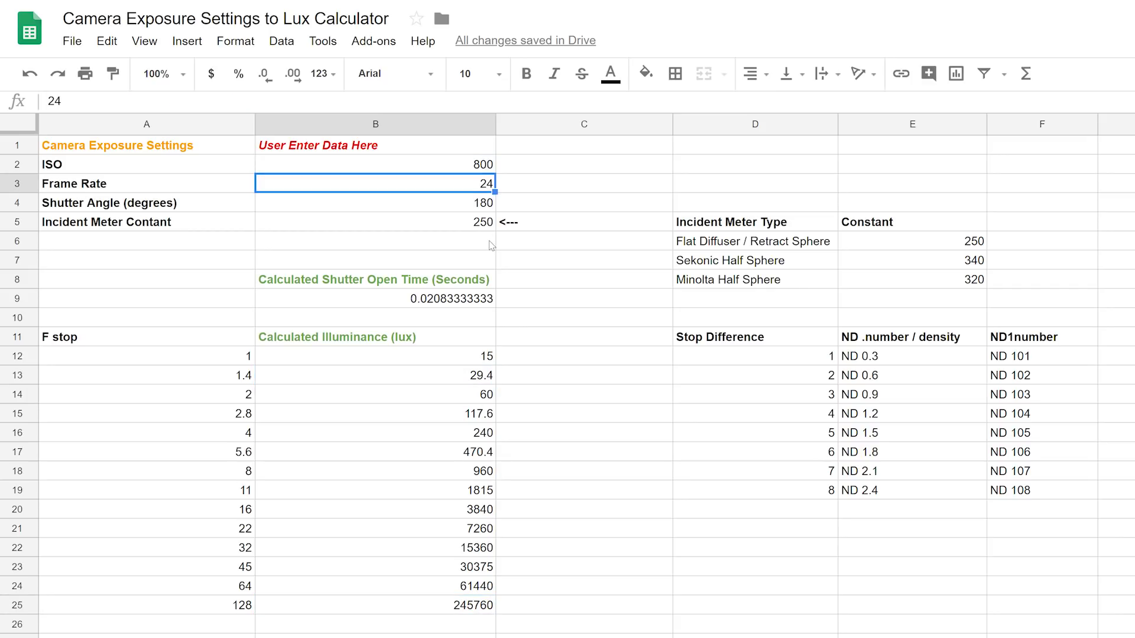
pyautogui.write('1000')
pyautogui.press('Return')
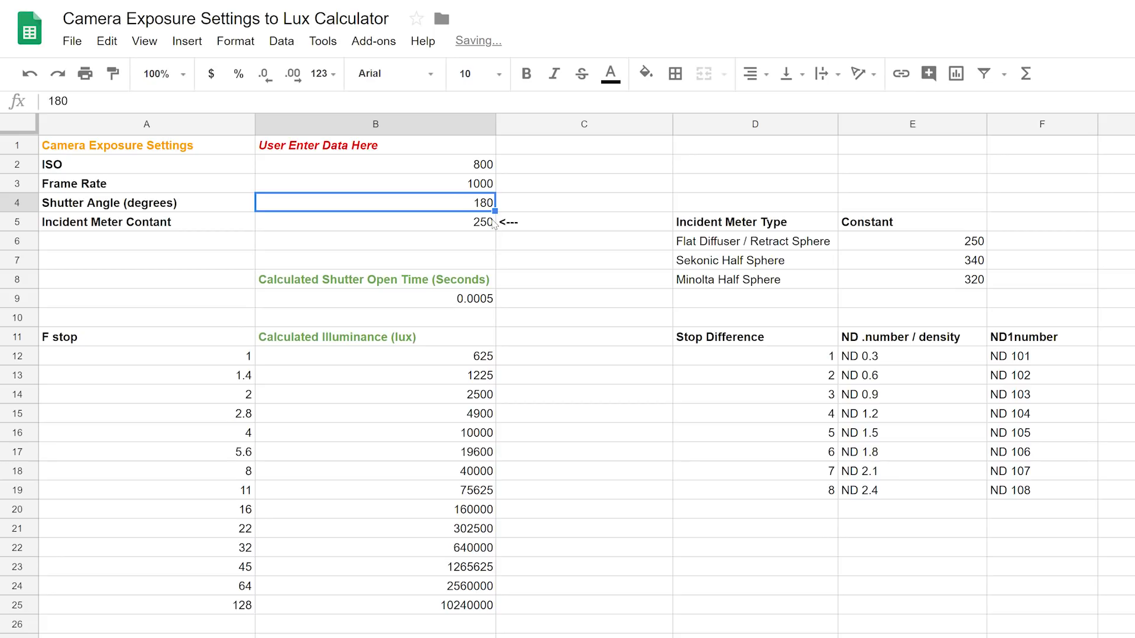
# - Compare the ISO, 1000 fps frame rate and shutter angle values
pyautogui.click(486, 169)
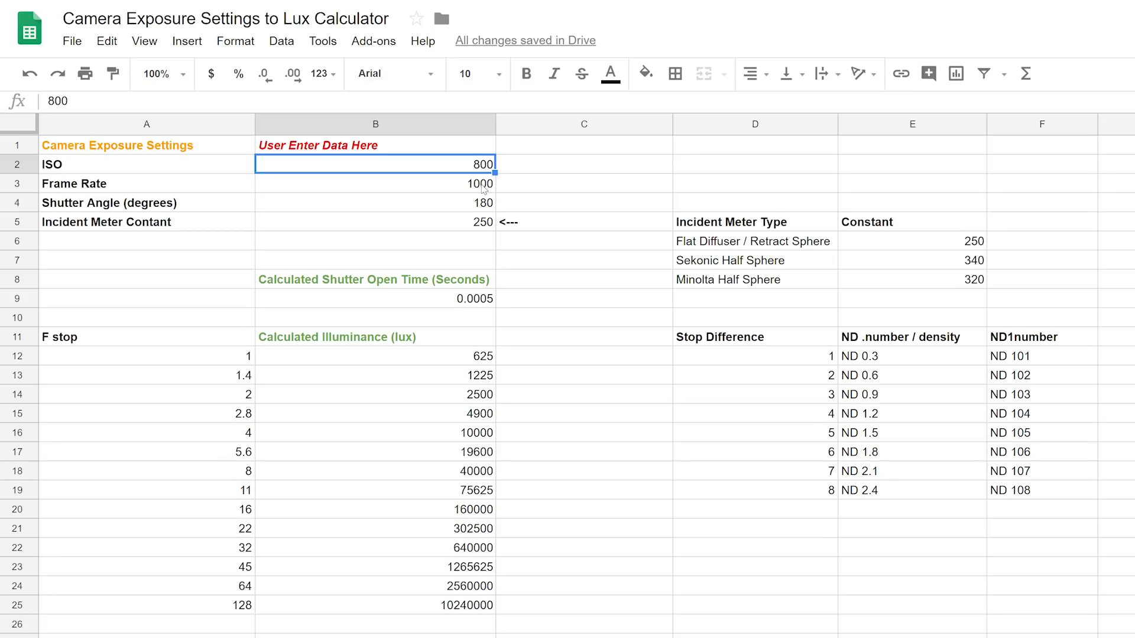
pyautogui.click(487, 207)
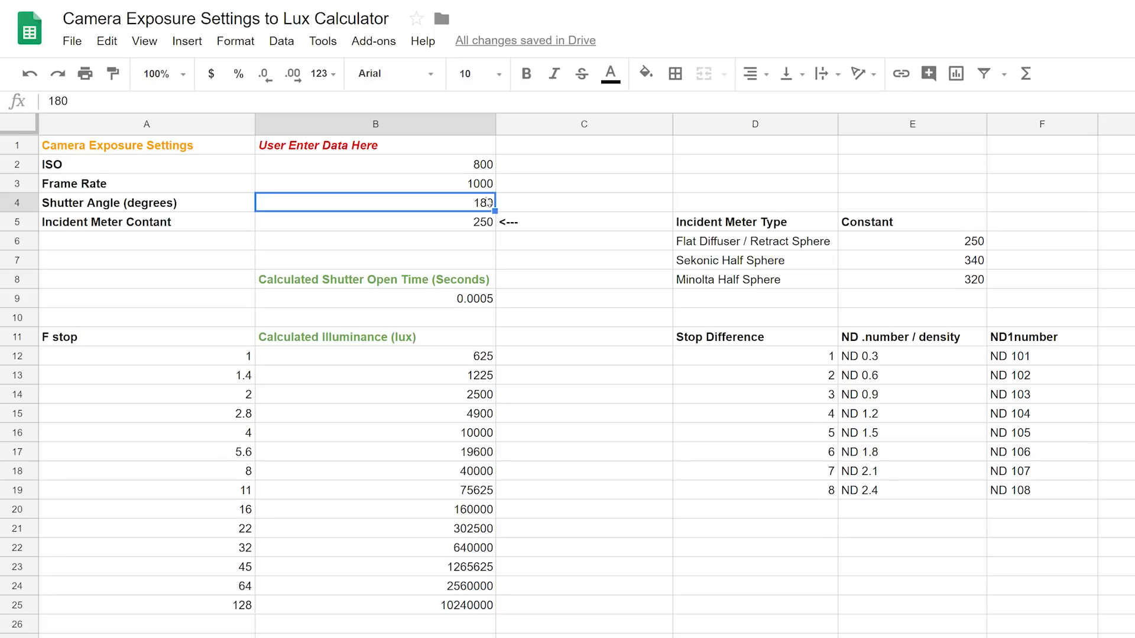
pyautogui.click(485, 188)
pyautogui.click(486, 203)
pyautogui.click(484, 188)
pyautogui.click(484, 206)
pyautogui.click(484, 188)
pyautogui.click(482, 208)
pyautogui.click(483, 191)
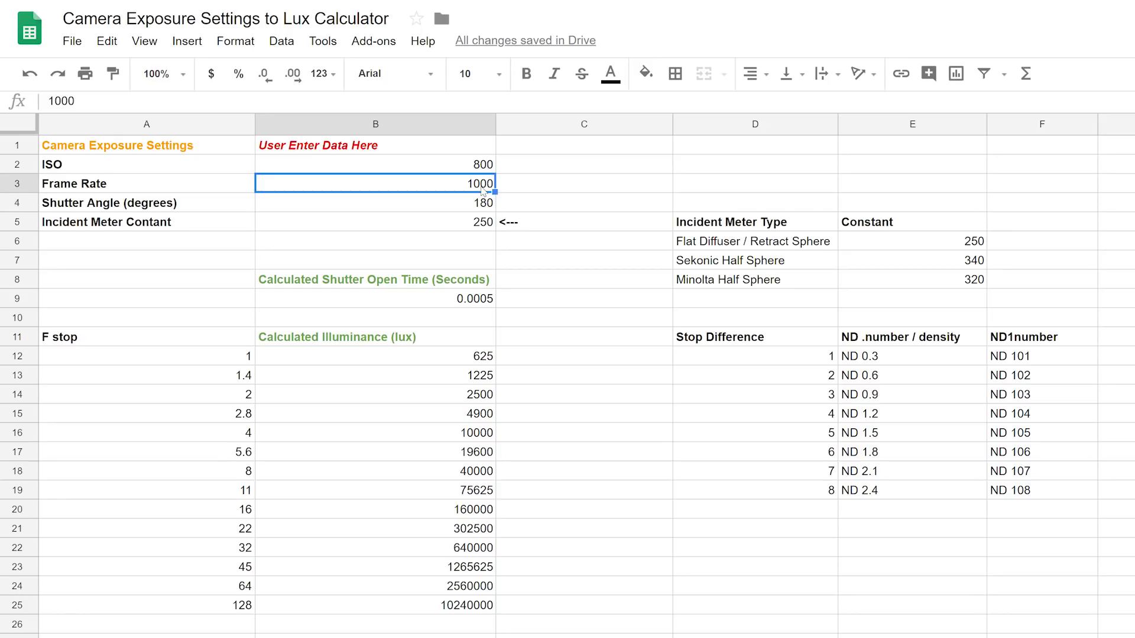
# - Inspect the recalculated lux for f/2.8, f/11 and f/16, then undo the frame rate back to 24
pyautogui.click(476, 417)
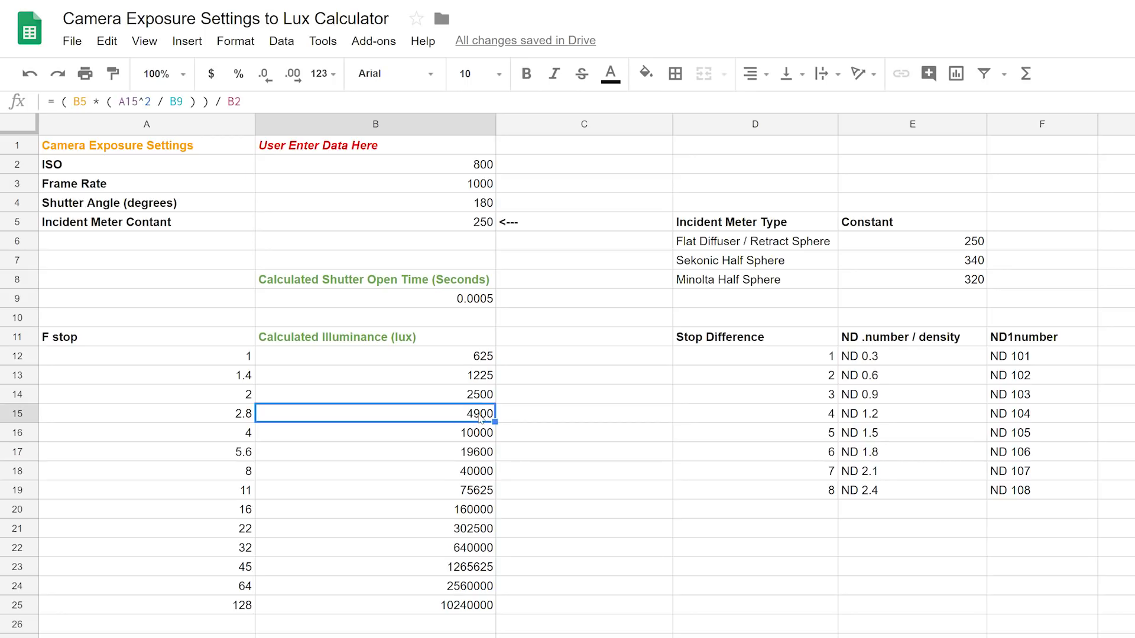
pyautogui.click(473, 516)
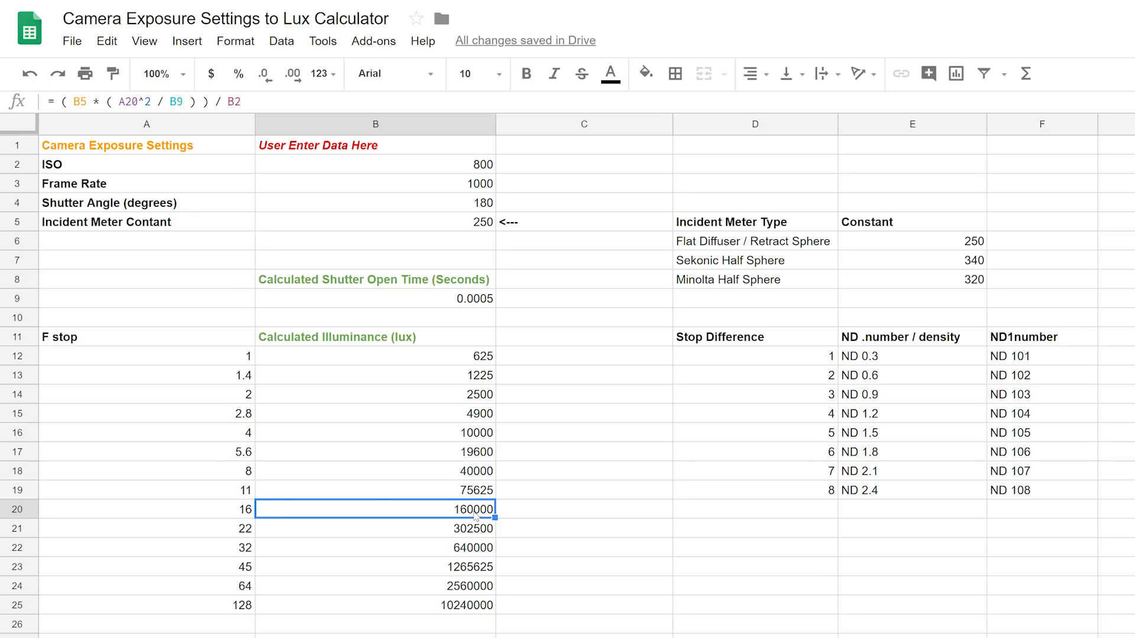
pyautogui.click(473, 492)
pyautogui.click(475, 515)
pyautogui.click(473, 496)
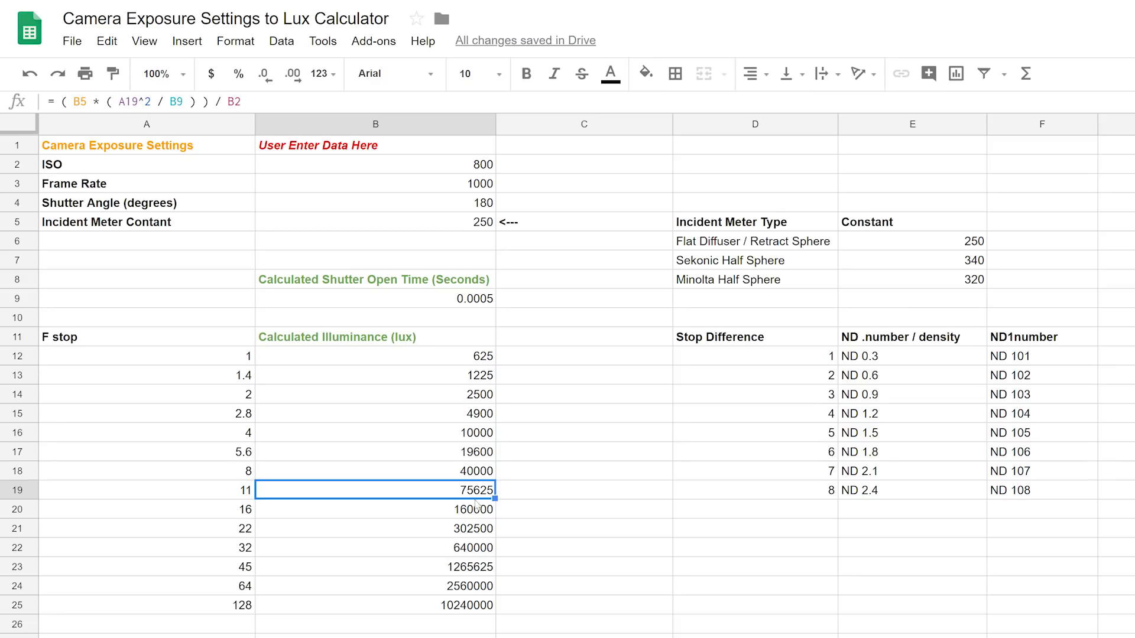
pyautogui.click(477, 511)
pyautogui.click(475, 497)
pyautogui.click(480, 186)
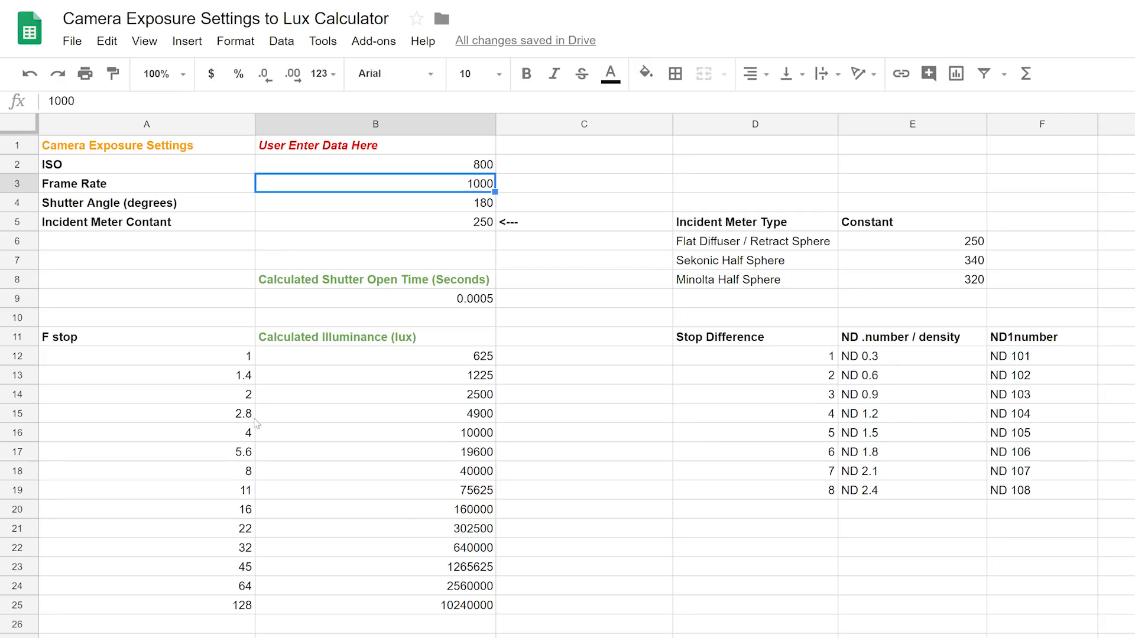
pyautogui.hotkey('ctrl', 'z')
pyautogui.hotkey('ctrl', 'z')
pyautogui.hotkey('ctrl', 'z')
pyautogui.hotkey('ctrl', 'z')
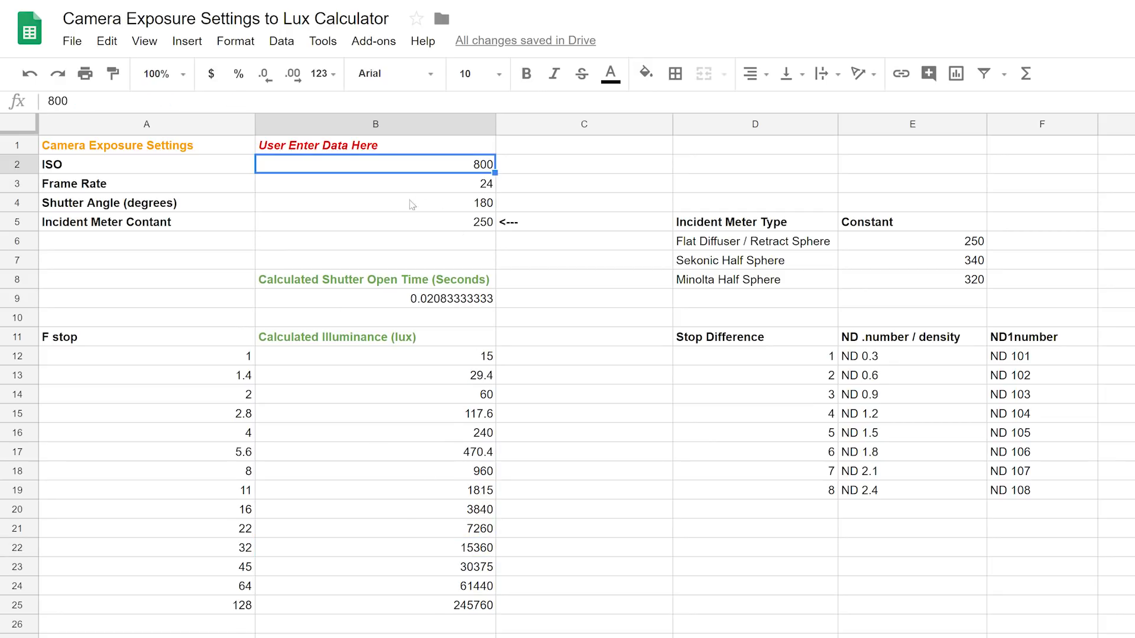
pyautogui.click(484, 185)
pyautogui.click(483, 202)
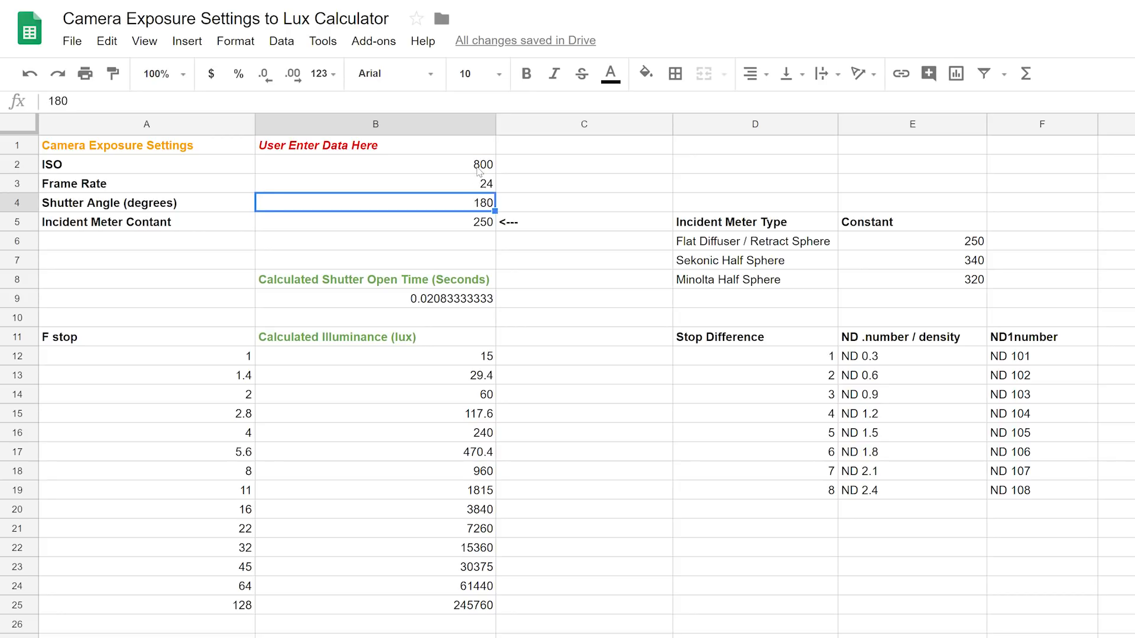
pyautogui.moveTo(480, 171); pyautogui.dragTo(483, 201)
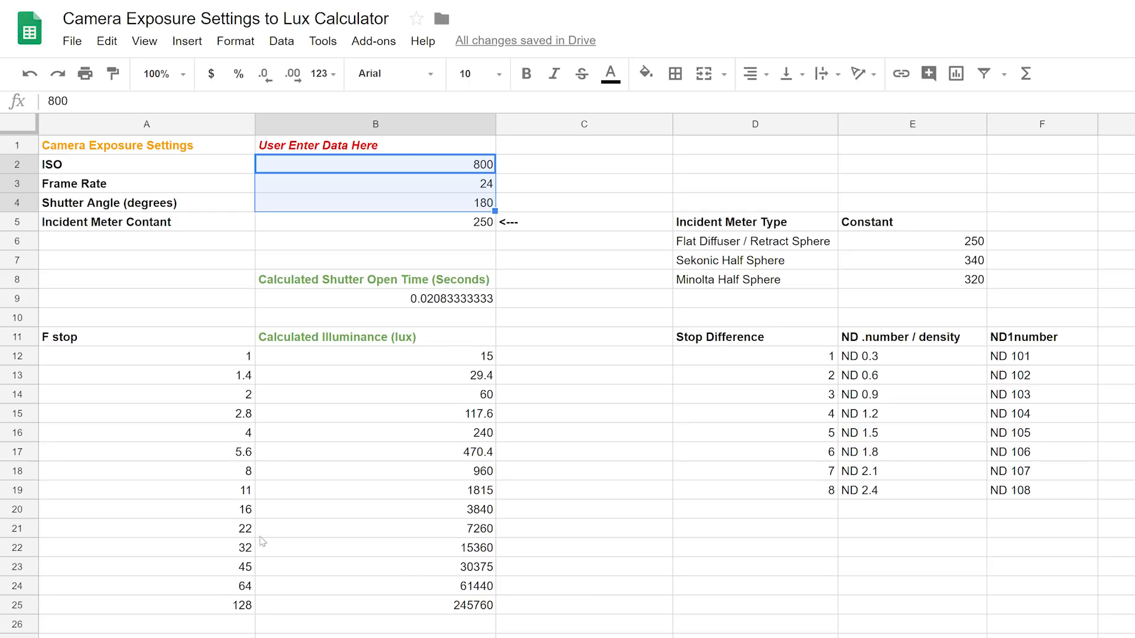
pyautogui.click(236, 534)
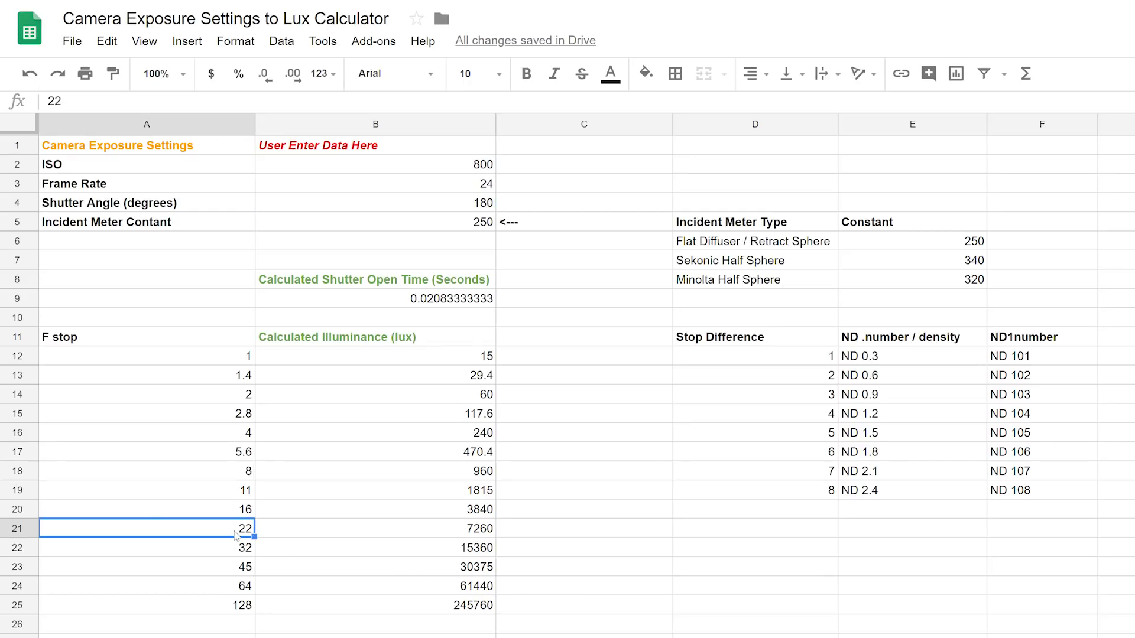
pyautogui.click(237, 550)
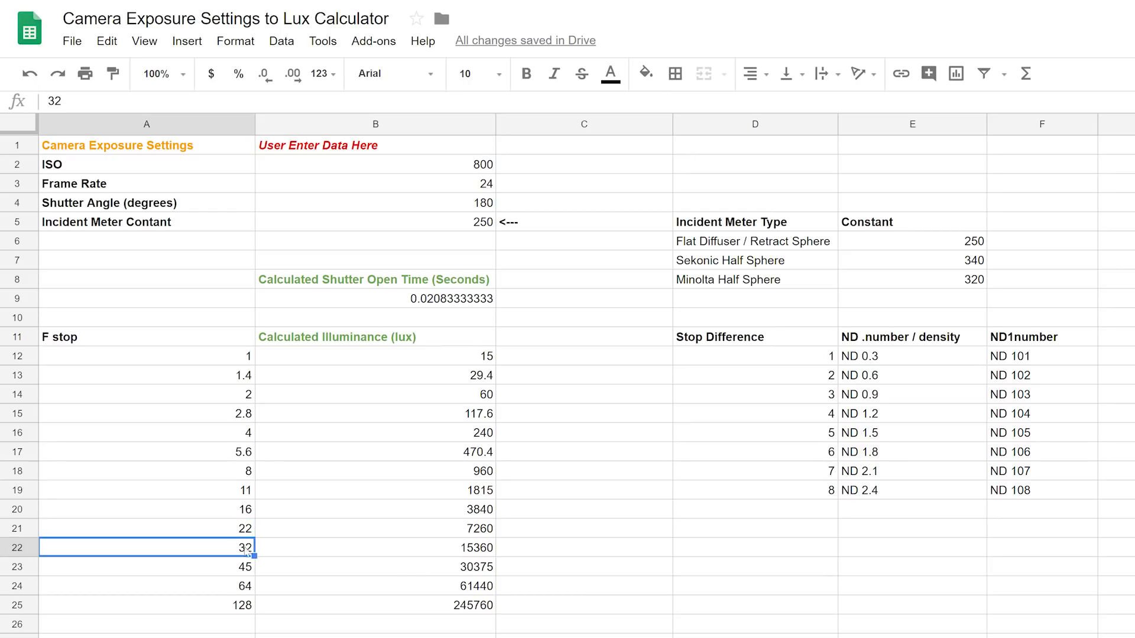
pyautogui.click(473, 555)
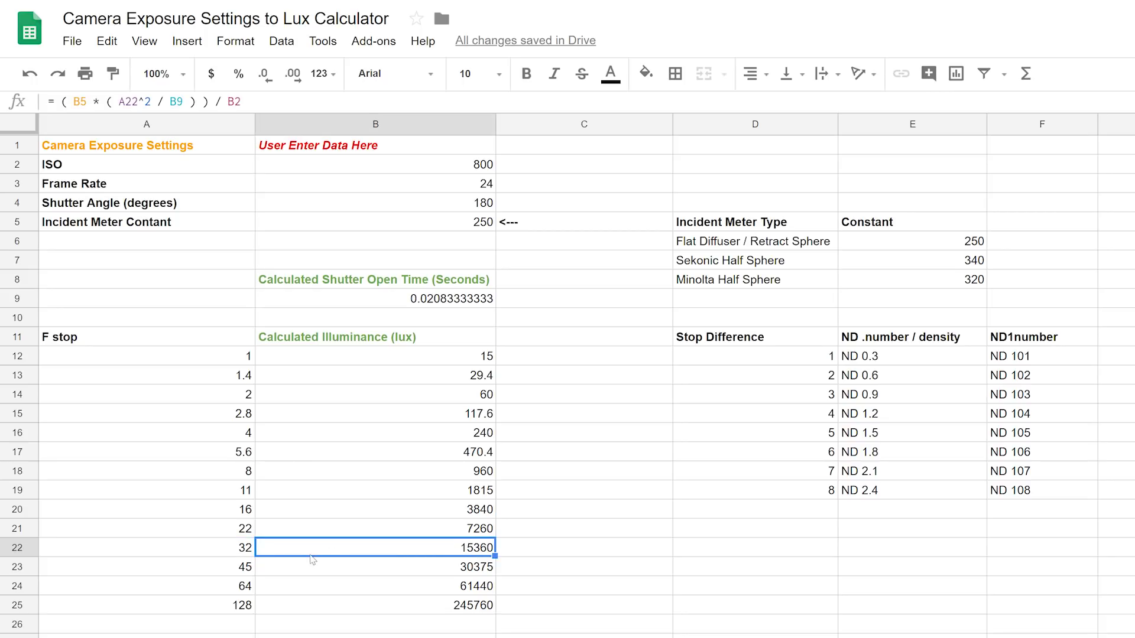
pyautogui.click(246, 554)
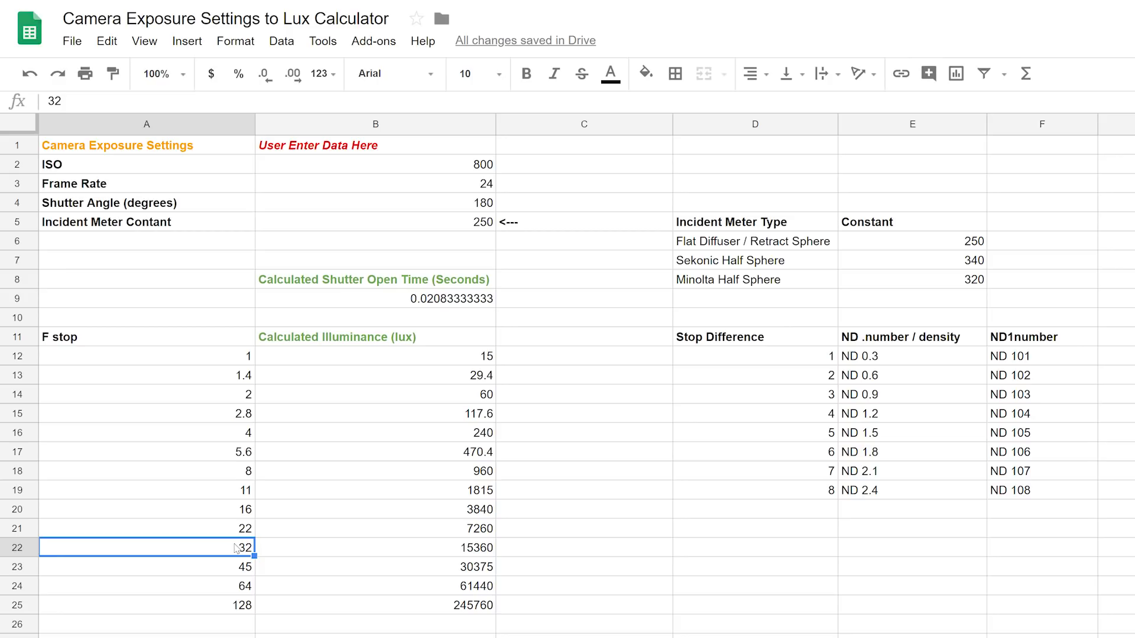
pyautogui.click(245, 441)
pyautogui.click(243, 553)
pyautogui.click(243, 528)
pyautogui.click(243, 509)
pyautogui.click(244, 490)
pyautogui.click(244, 471)
pyautogui.click(243, 452)
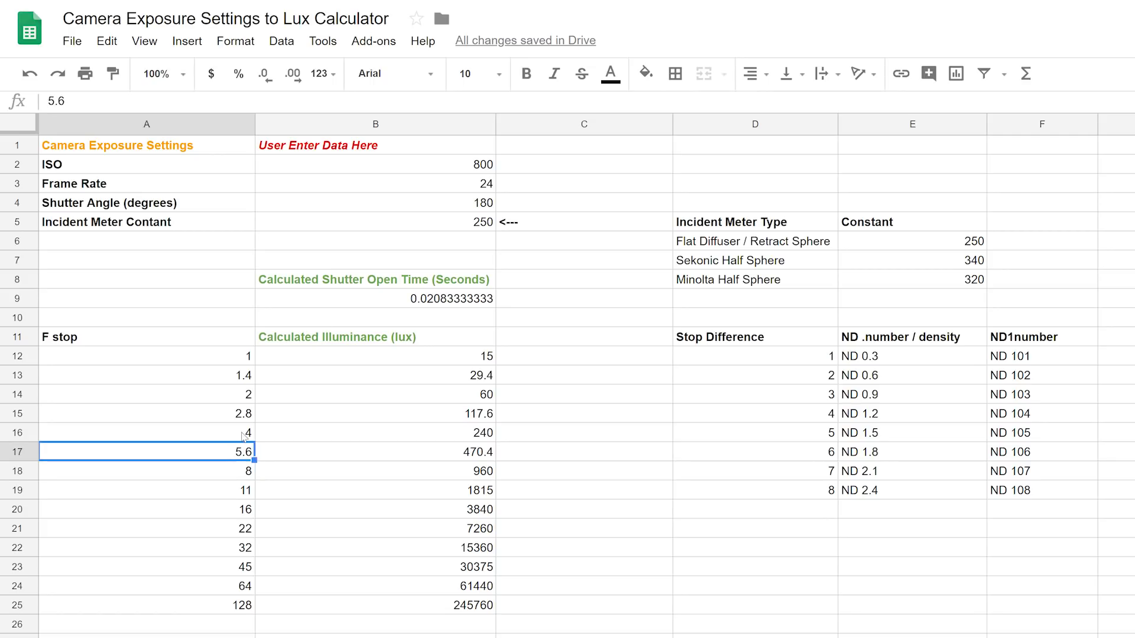
pyautogui.click(244, 437)
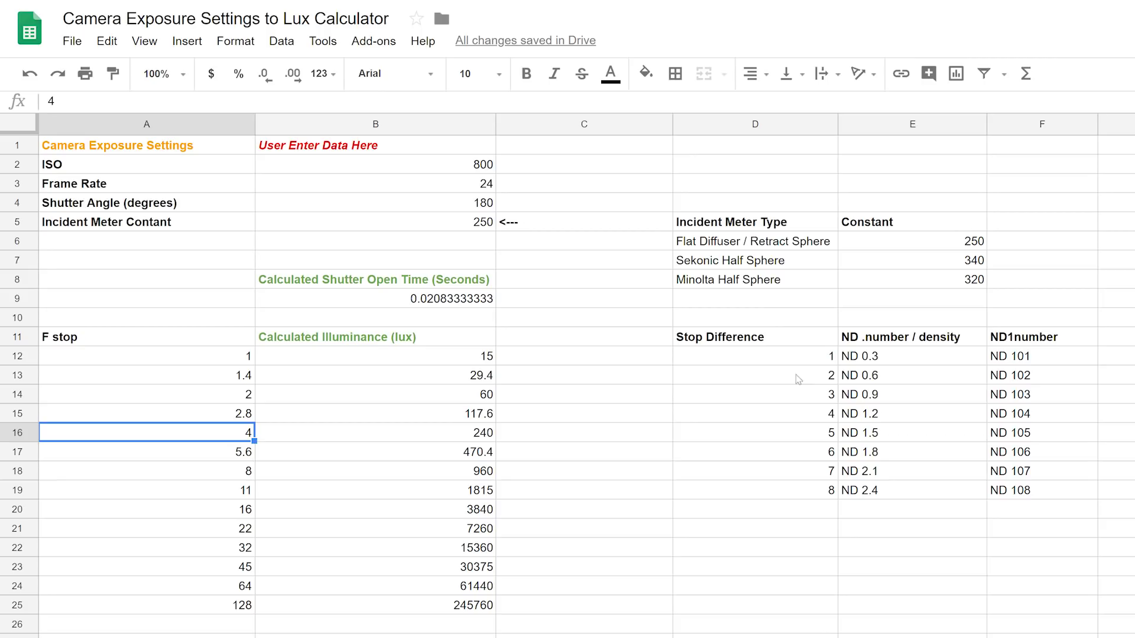
pyautogui.click(823, 461)
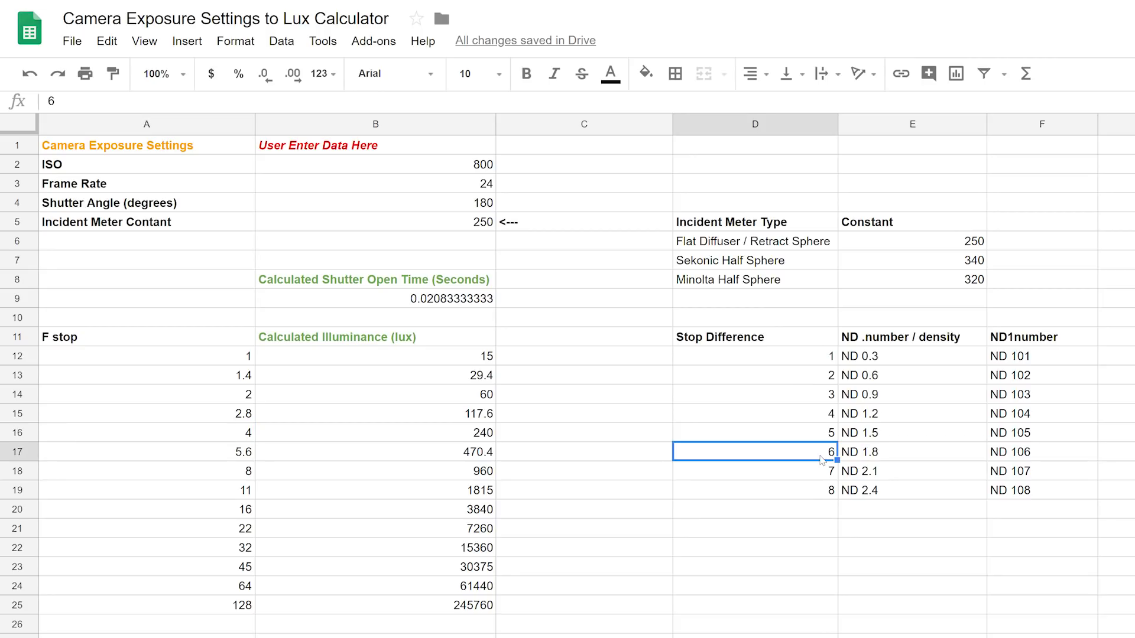
pyautogui.click(890, 460)
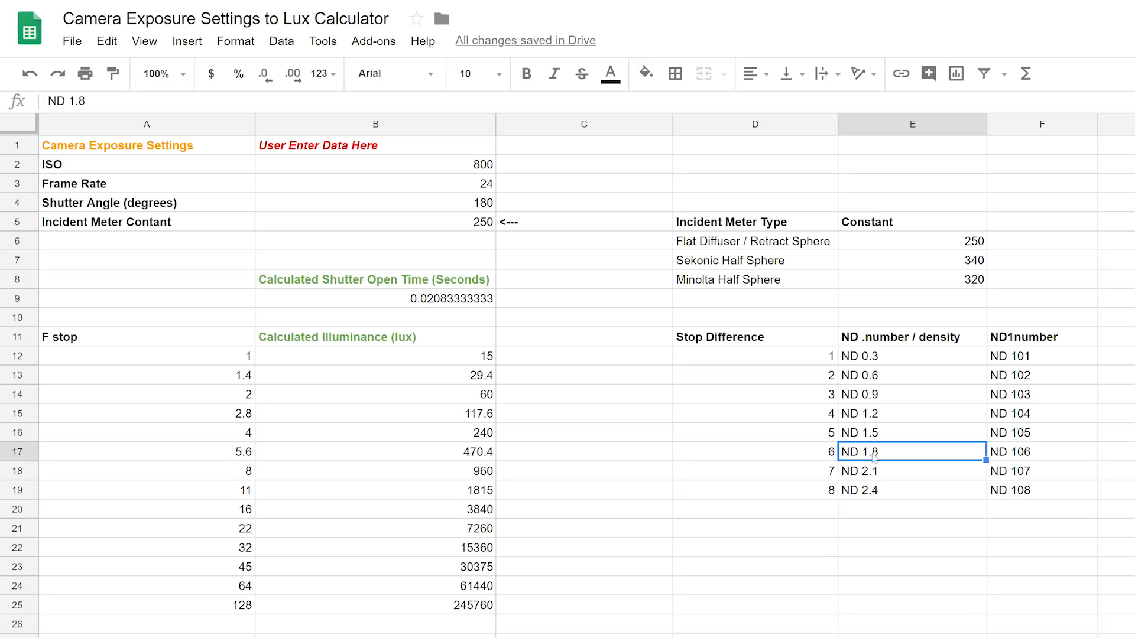
pyautogui.click(1033, 459)
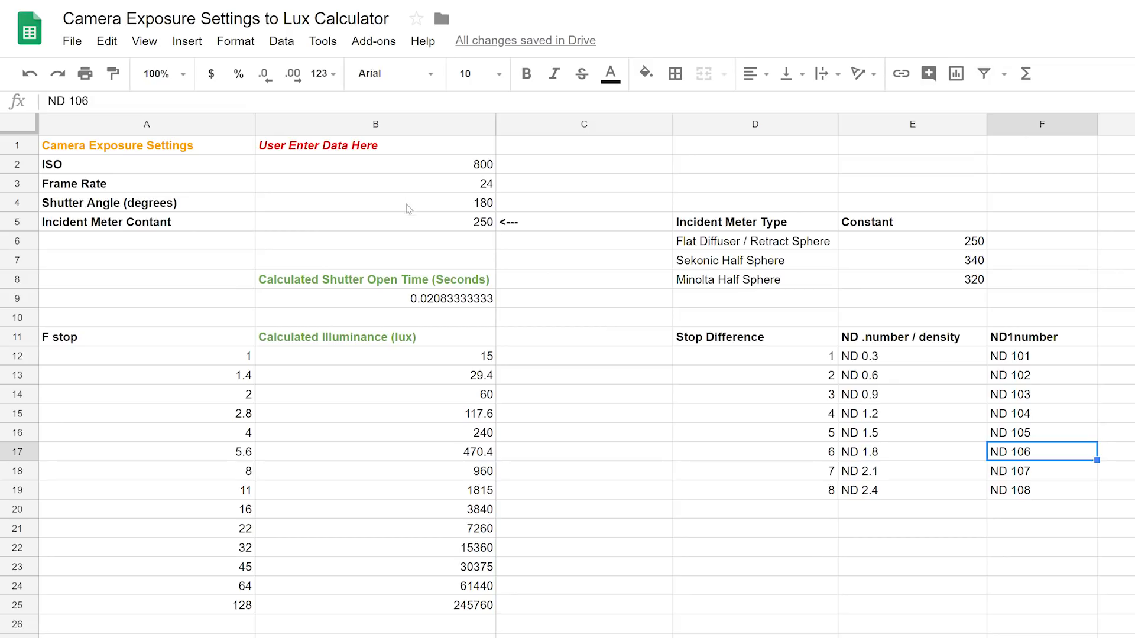
pyautogui.click(488, 208)
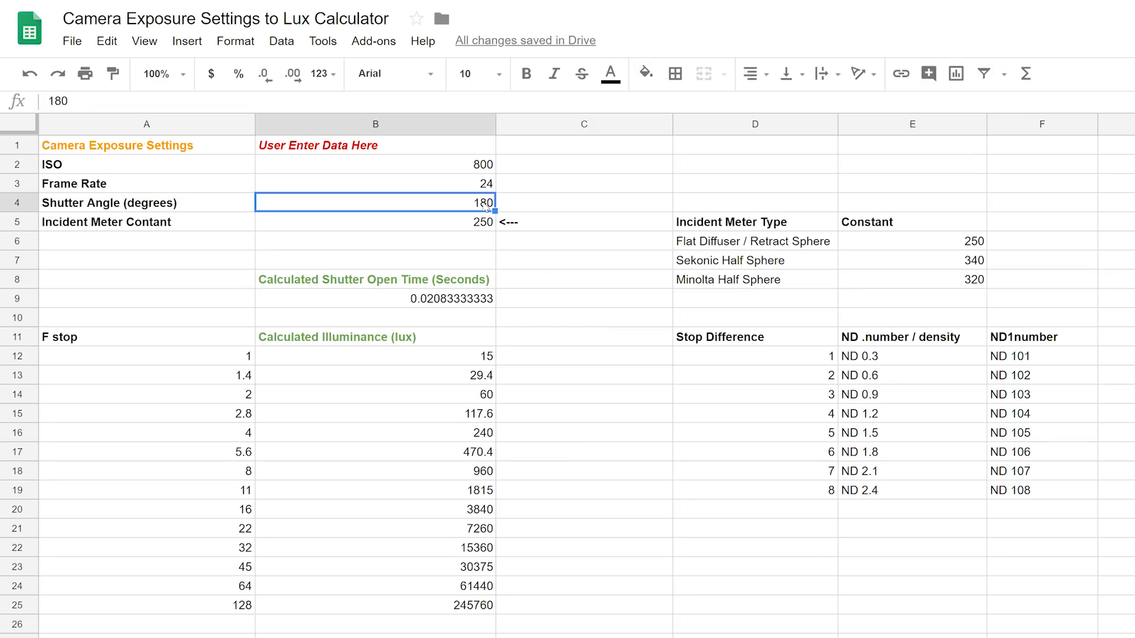
pyautogui.click(484, 190)
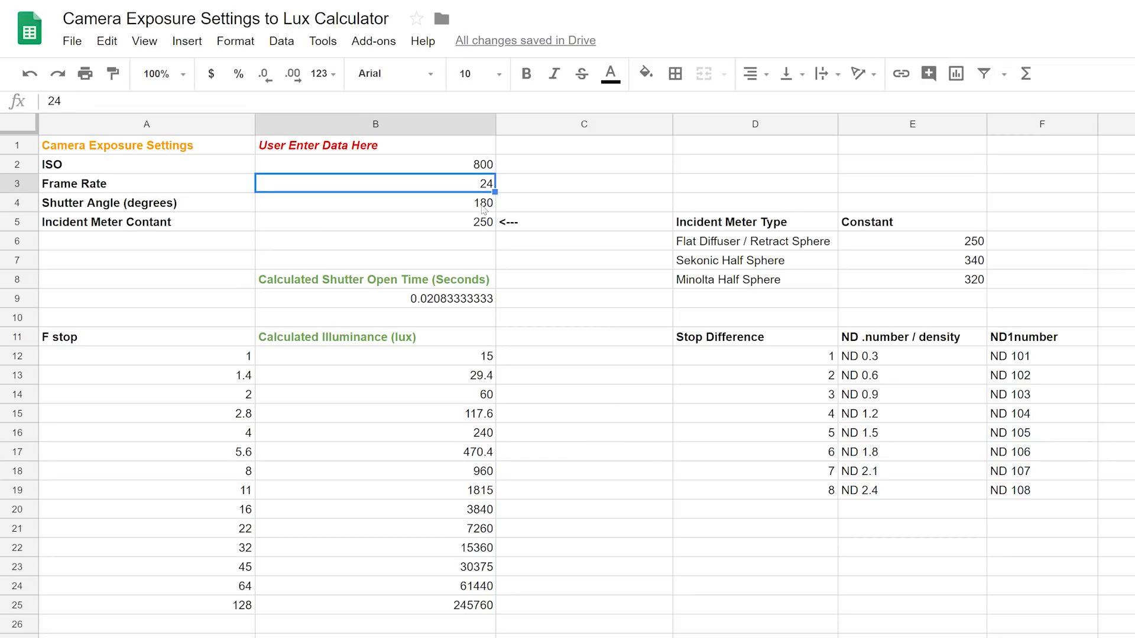
pyautogui.click(484, 208)
pyautogui.click(485, 190)
pyautogui.click(484, 204)
pyautogui.click(480, 190)
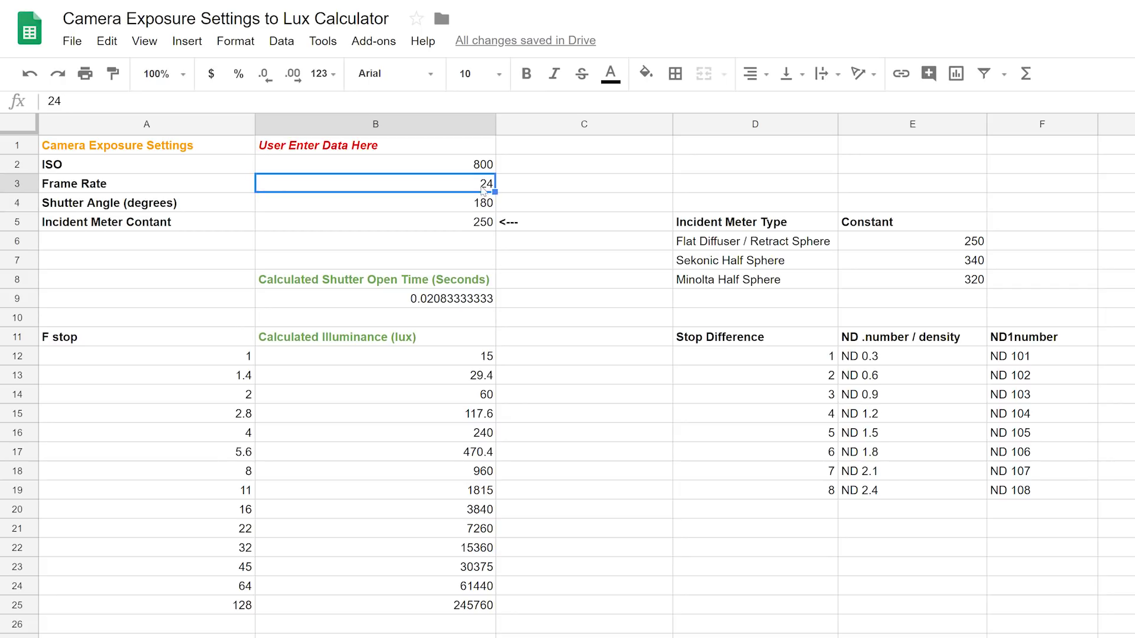